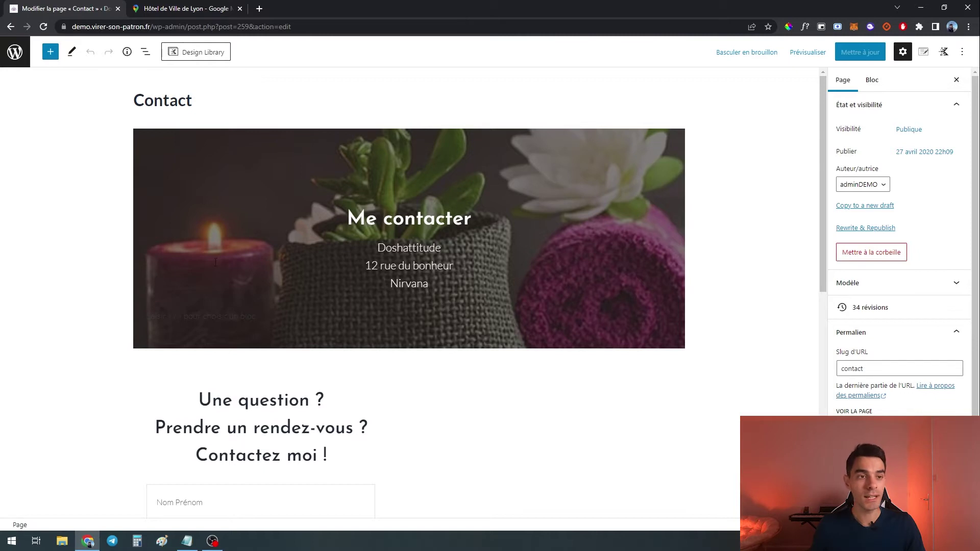
- Switch to Google Maps and open the map embedding options for sharing Hôtel de Ville de Lyon
click(171, 10)
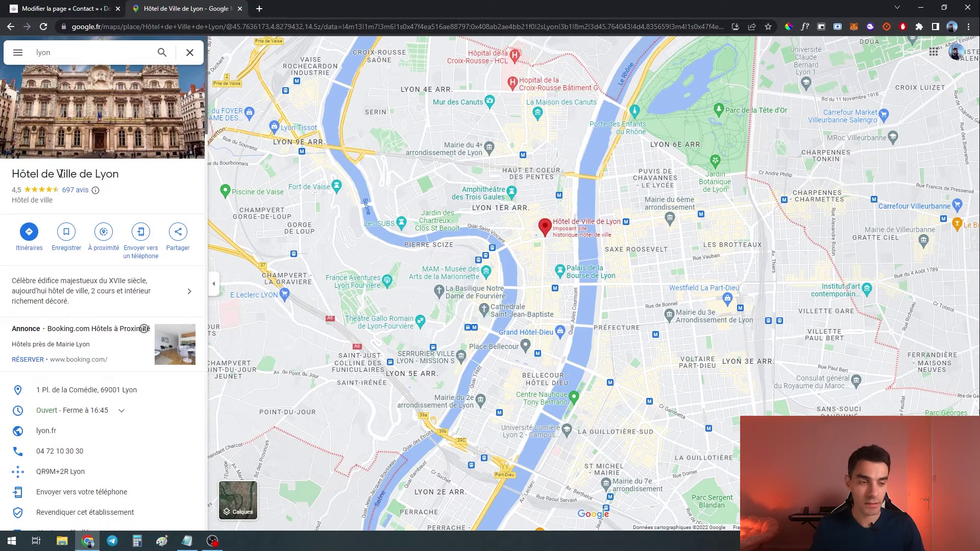
click(179, 233)
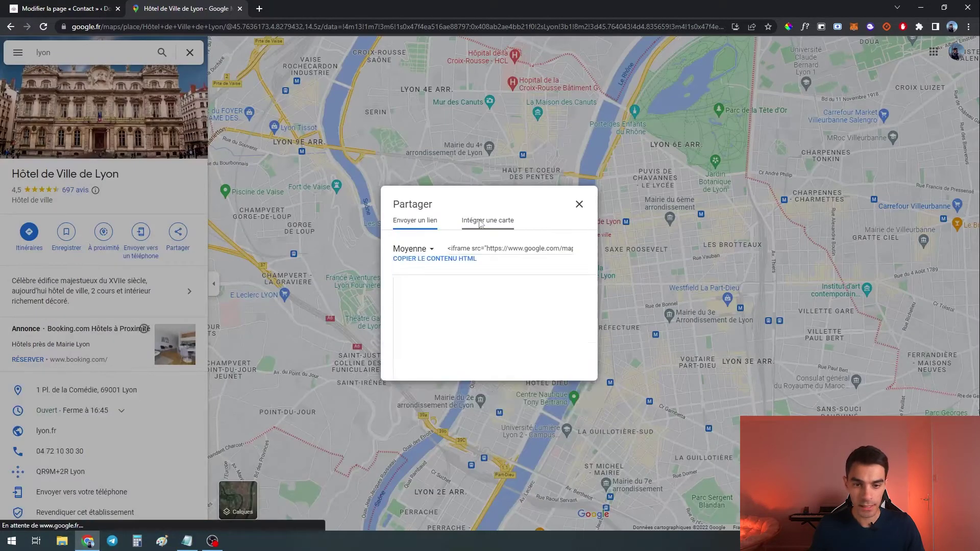
click(490, 220)
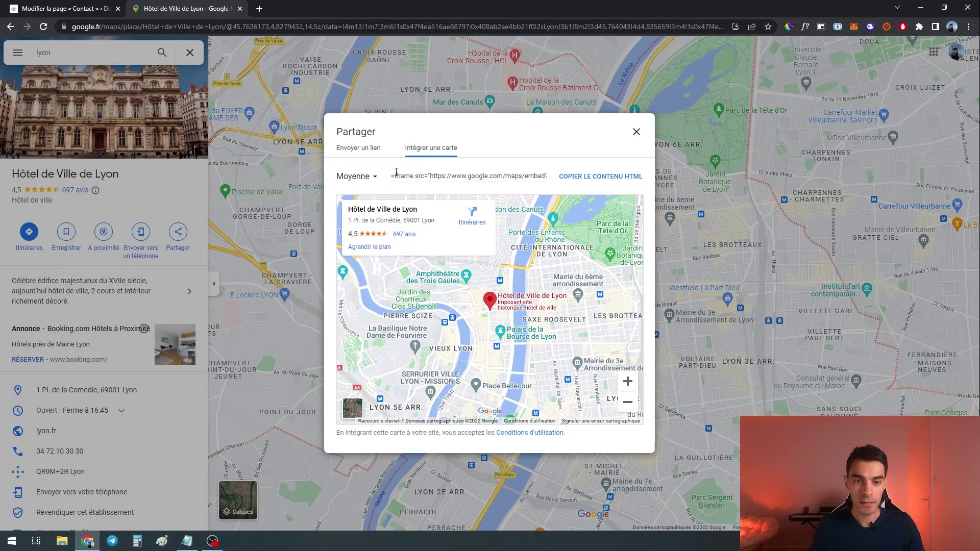
- Try the Petite, Moyenne and Taille personnalisée sizes for the embedded map
click(377, 177)
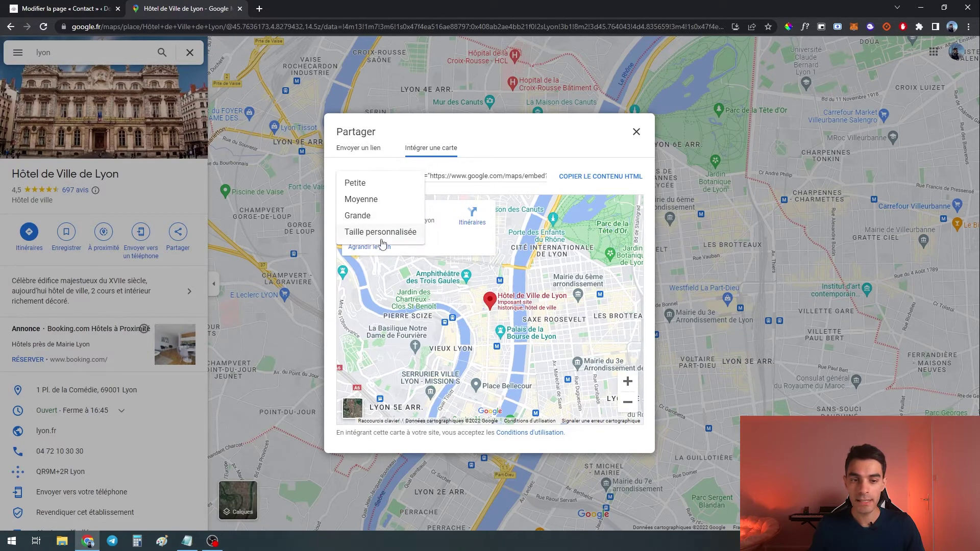
click(383, 190)
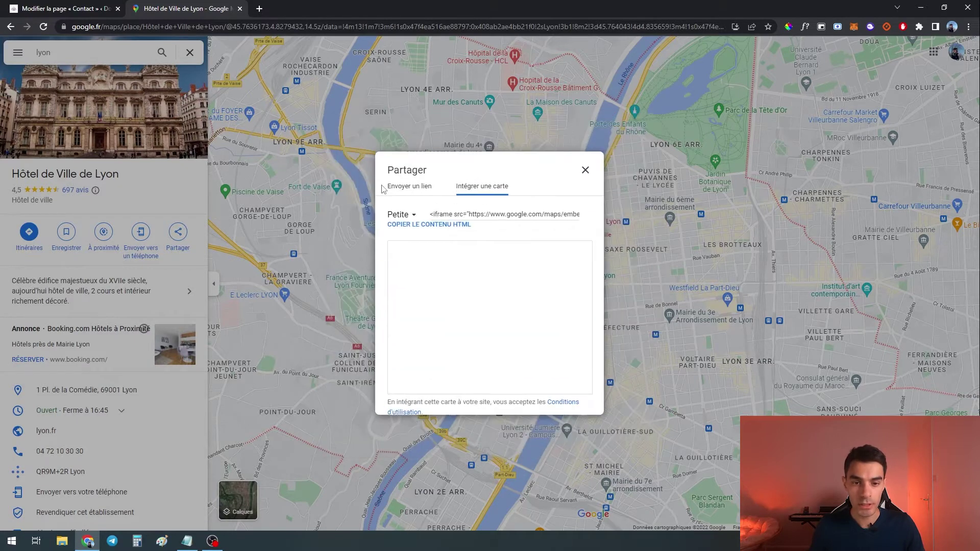
click(405, 215)
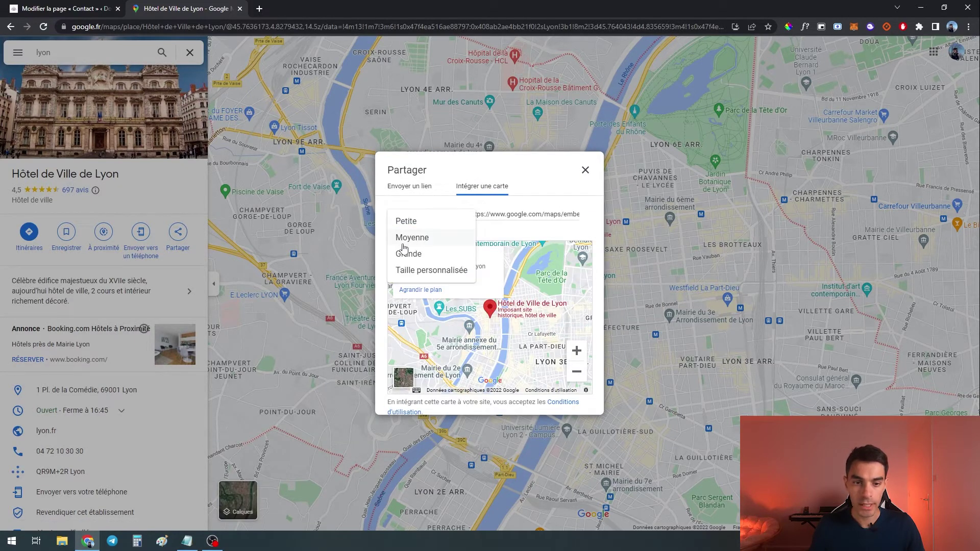
click(405, 238)
click(364, 177)
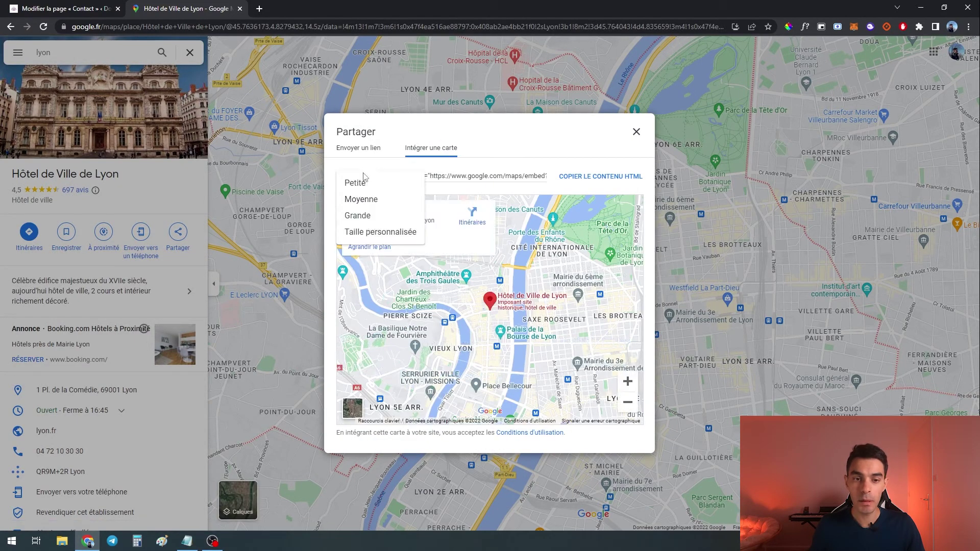
click(371, 234)
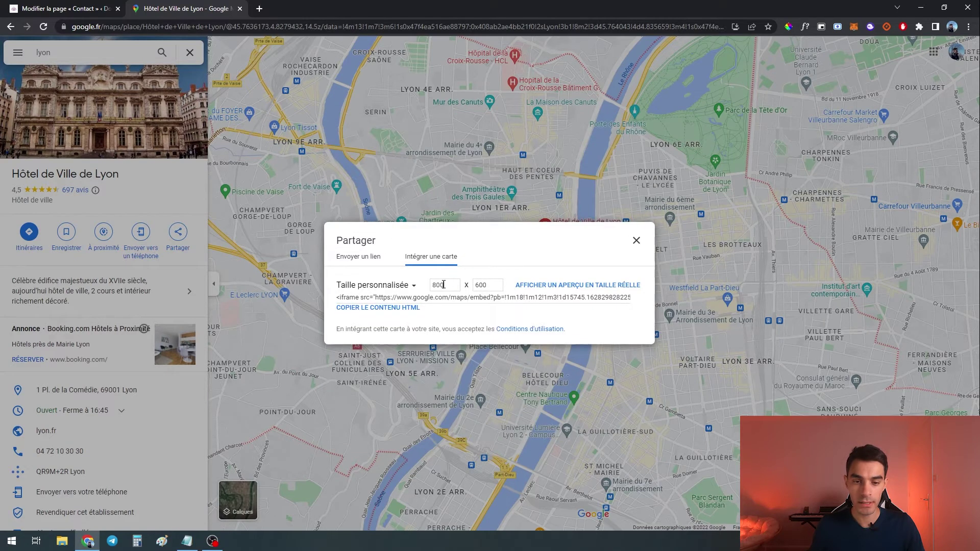
double_click(478, 285)
click(372, 286)
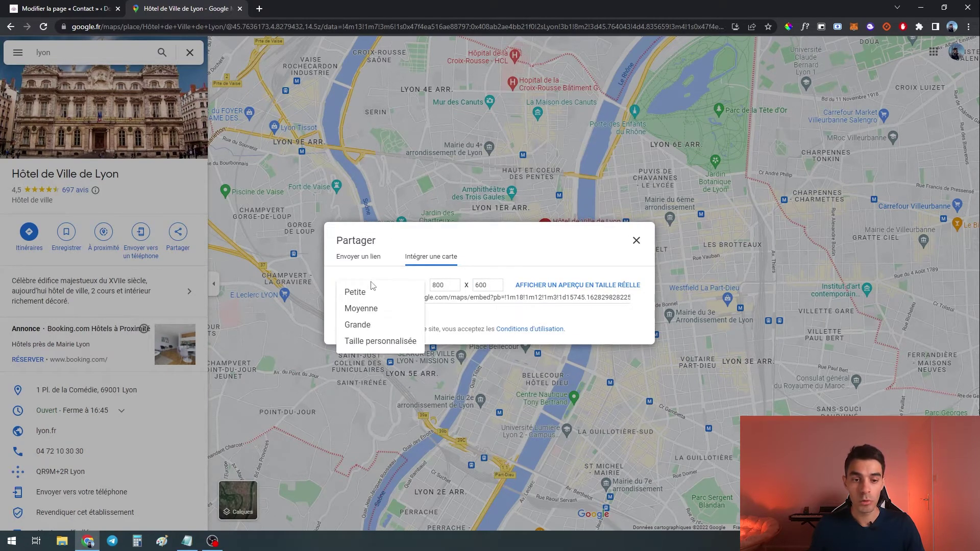
- Set the embedded map's size to Moyenne and copy its HTML code
click(366, 311)
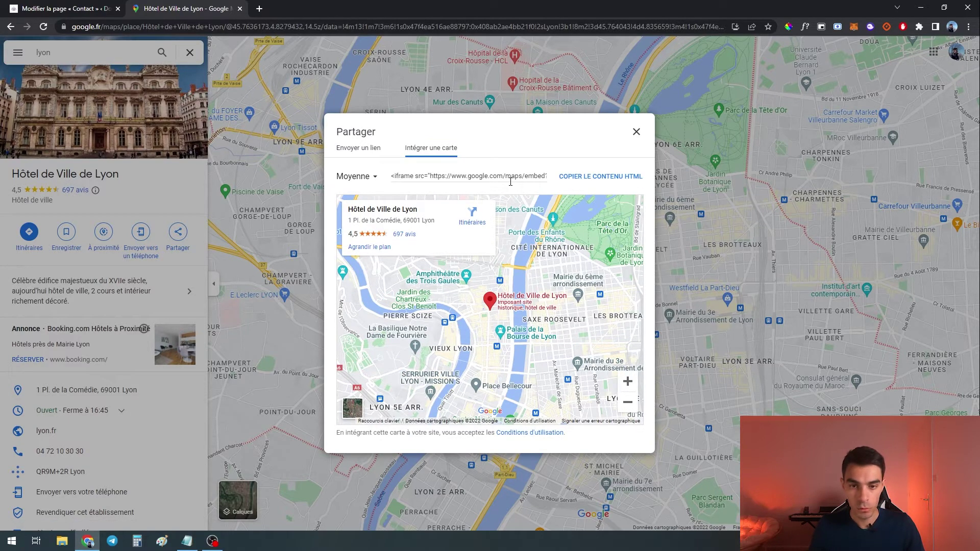
click(587, 178)
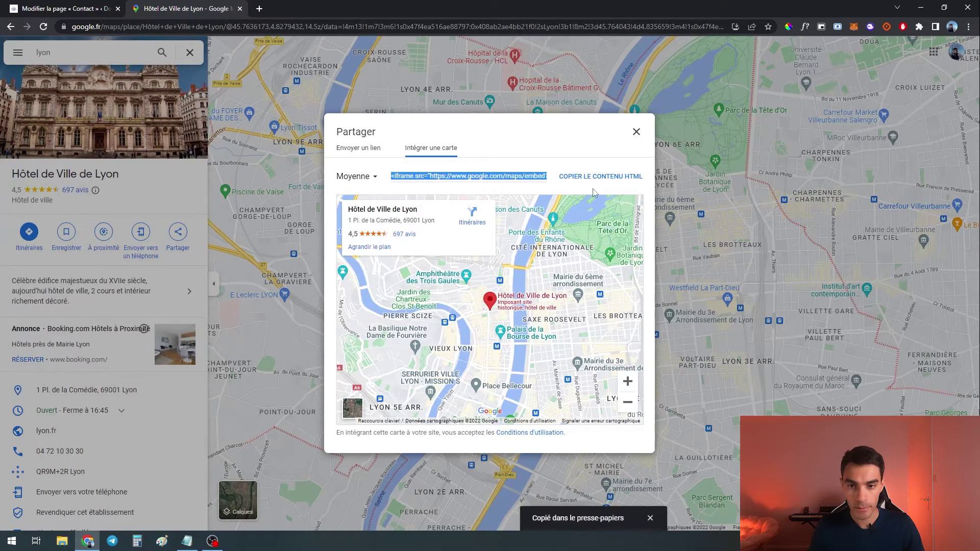
- In the WordPress Contact page editor, paste the map code into a new HTML personnalisé block beside the contact form and update the page
key(ctrl+Tab)
key(ctrl+Tab)
key(ctrl+Tab)
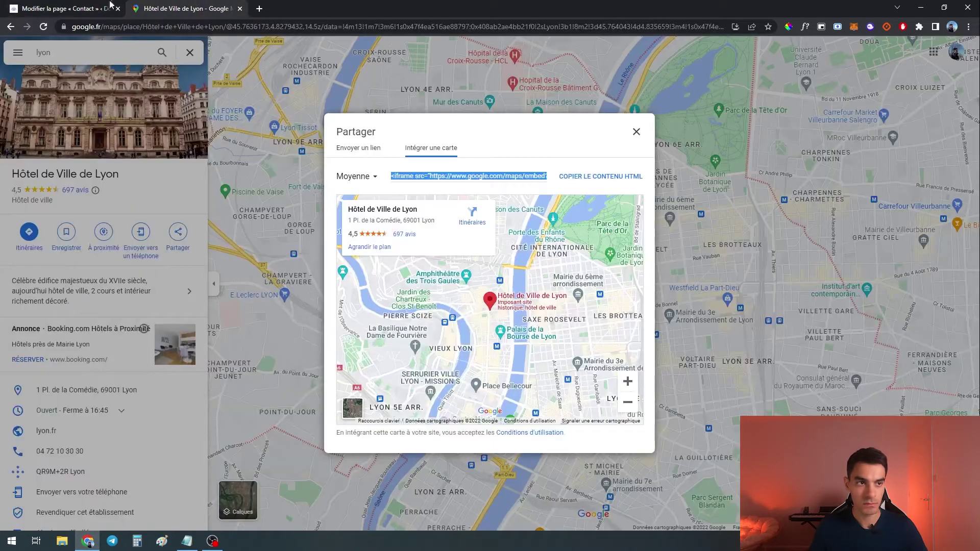
scroll(640, 340, down, 2)
scroll(459, 254, down, 2)
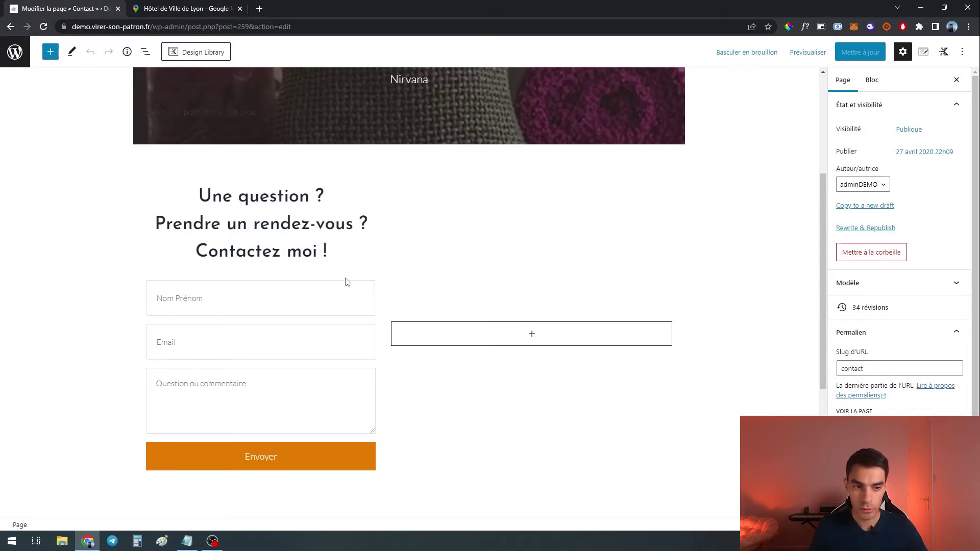
scroll(559, 377, down, 1)
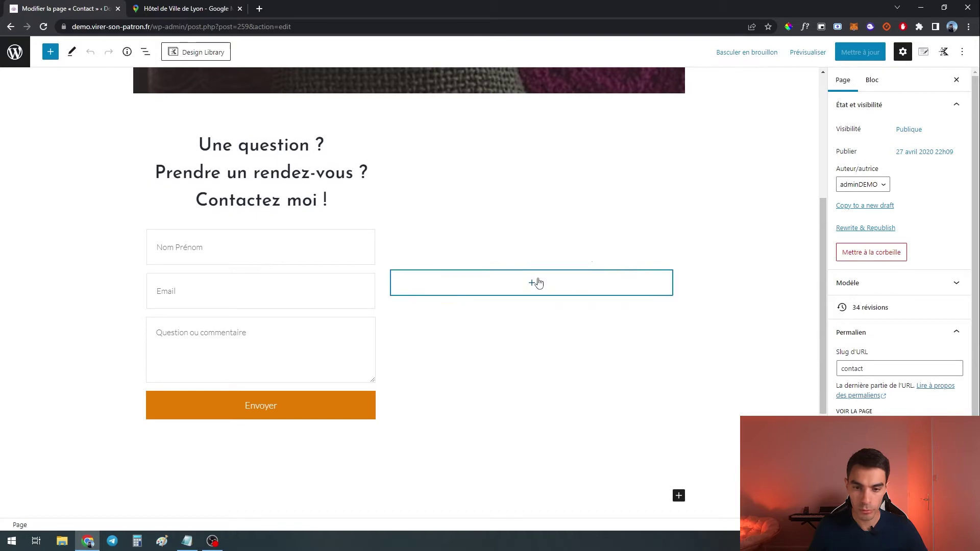
click(537, 283)
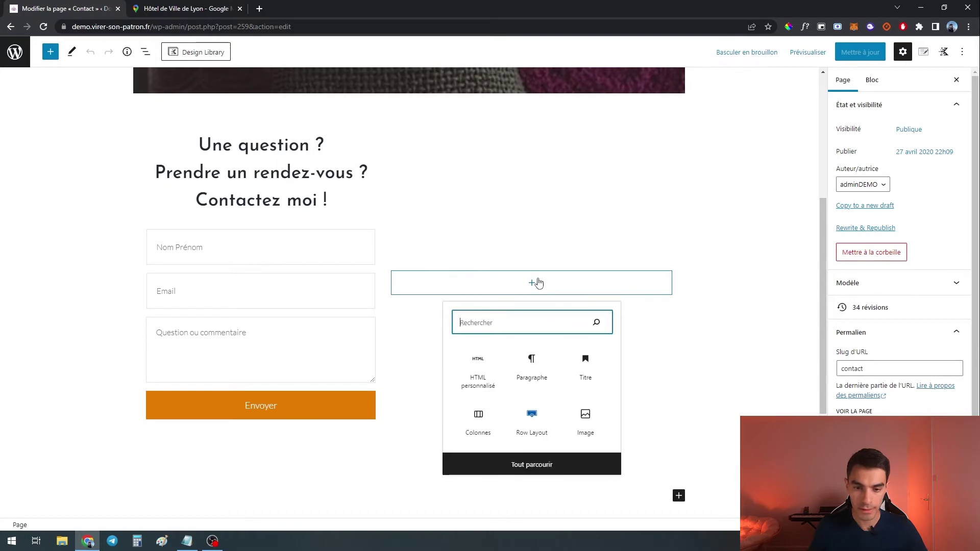
click(485, 369)
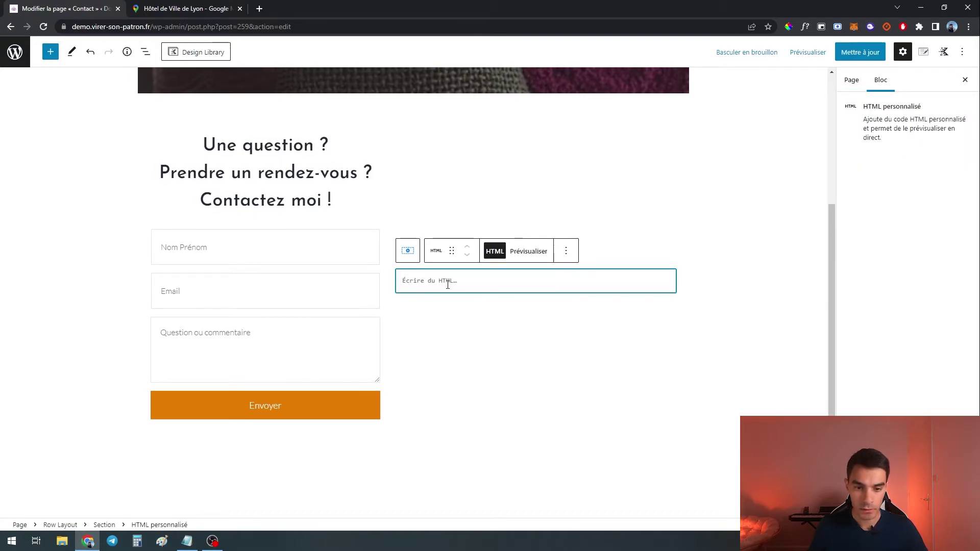
key(ctrl+v)
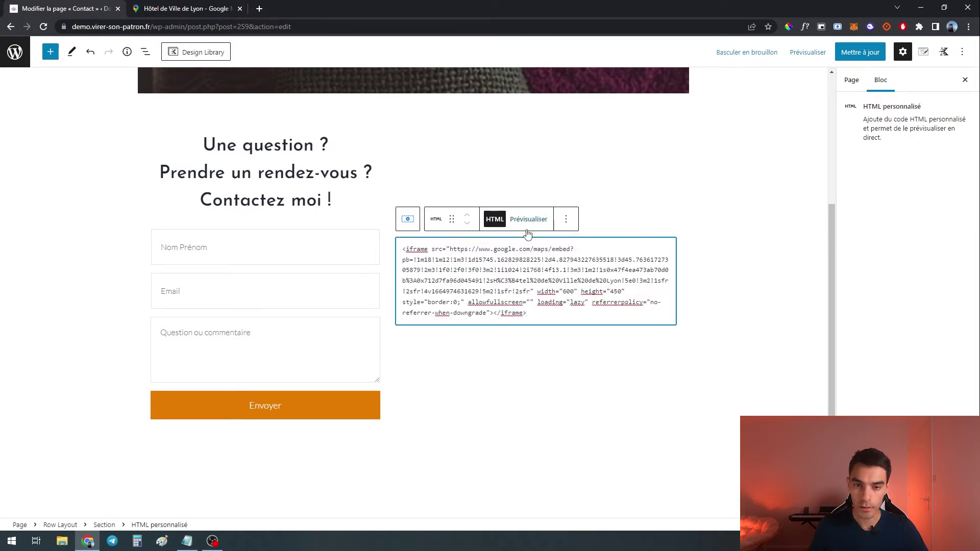
click(861, 53)
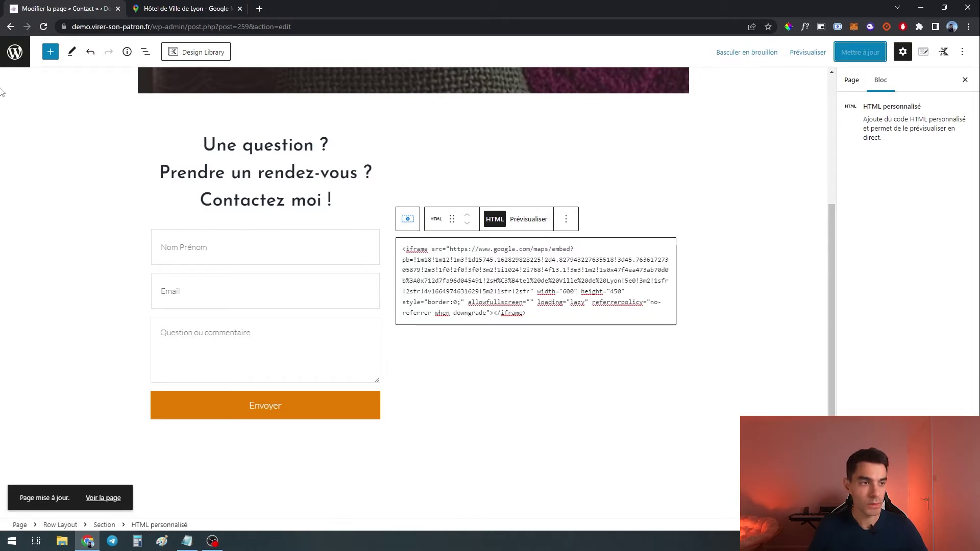
- Open the published site's Contact page in a separate browser tab and examine the embedded map beside the form
middle_click(15, 55)
click(174, 5)
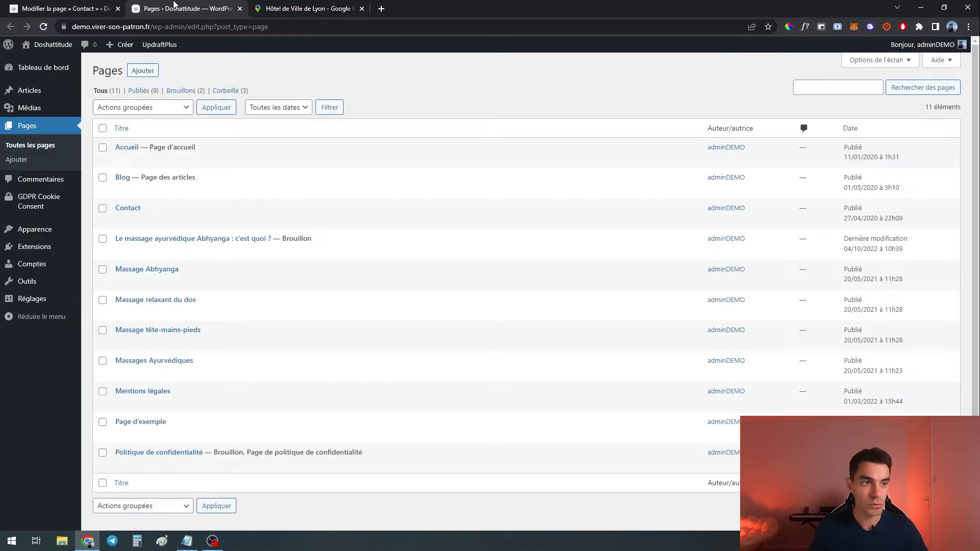
click(41, 44)
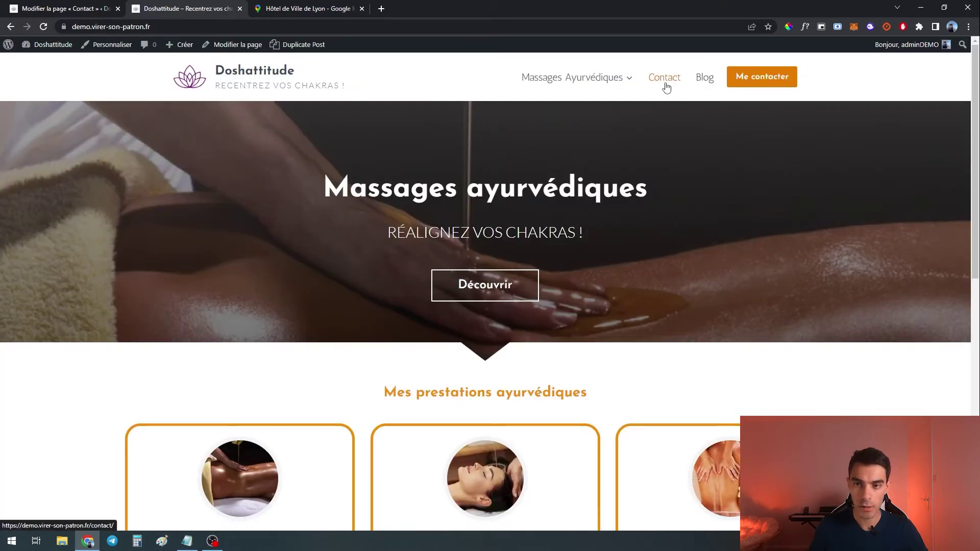
click(665, 79)
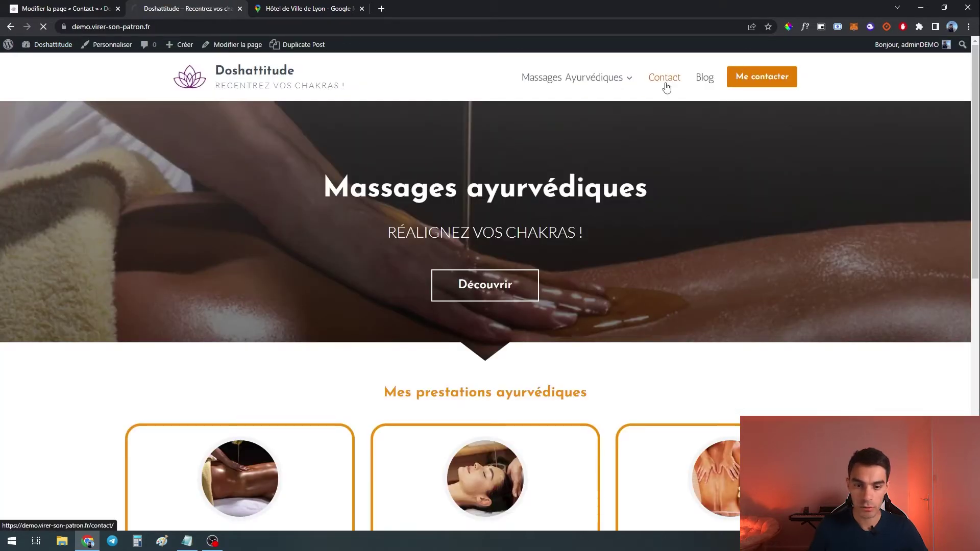
scroll(375, 306, down, 4)
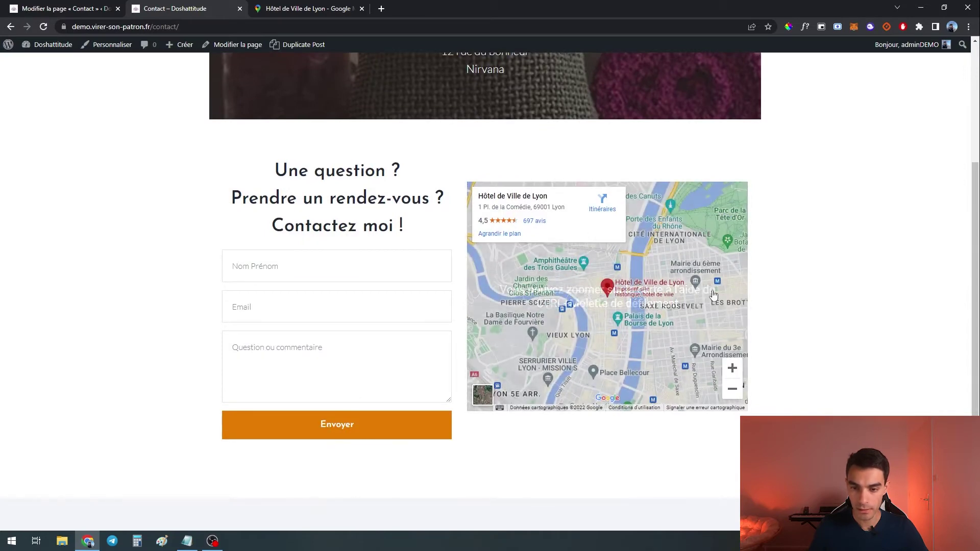
- Return to the page editor and set the map iframe's width to 300 and height to 200
key(ctrl+shift+Tab)
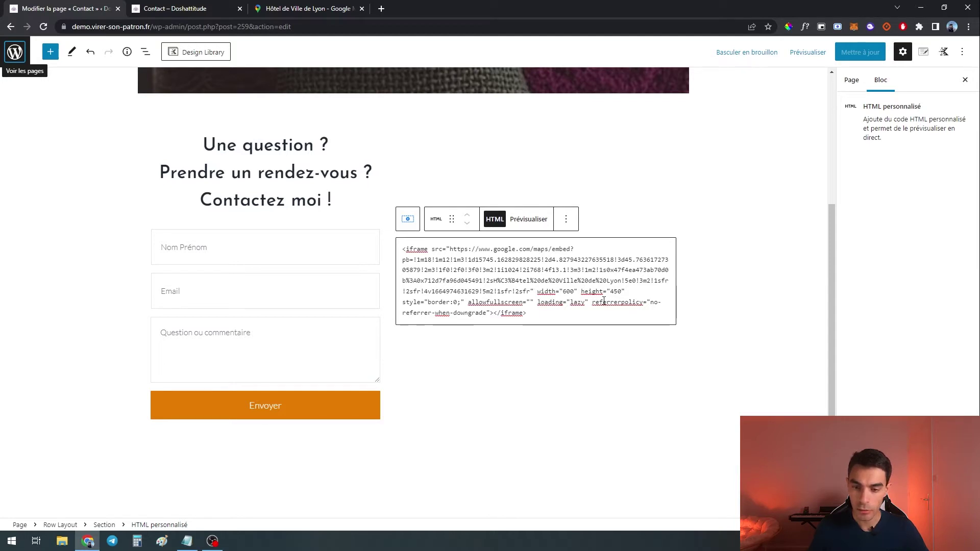
drag(562, 292, 568, 291)
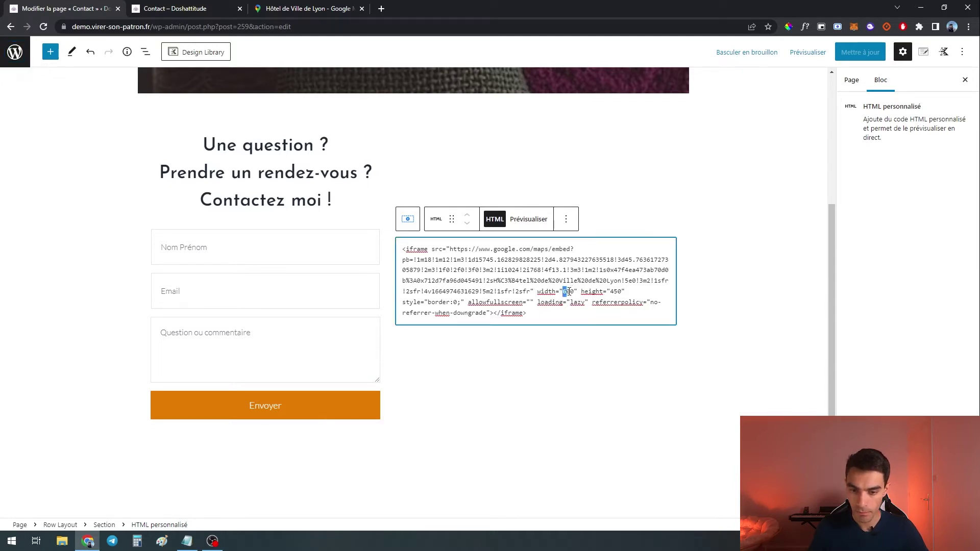
key(BackSpace)
text(3)
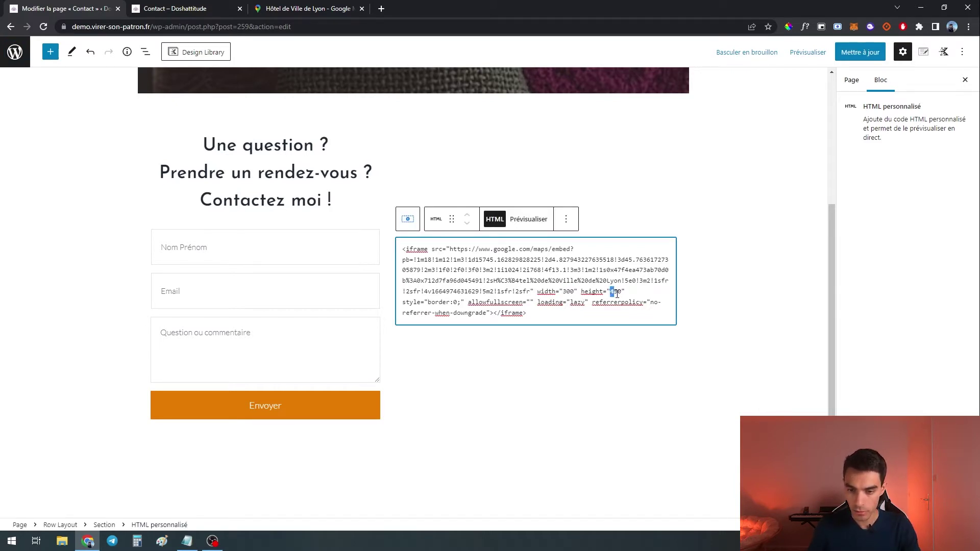
text(20)
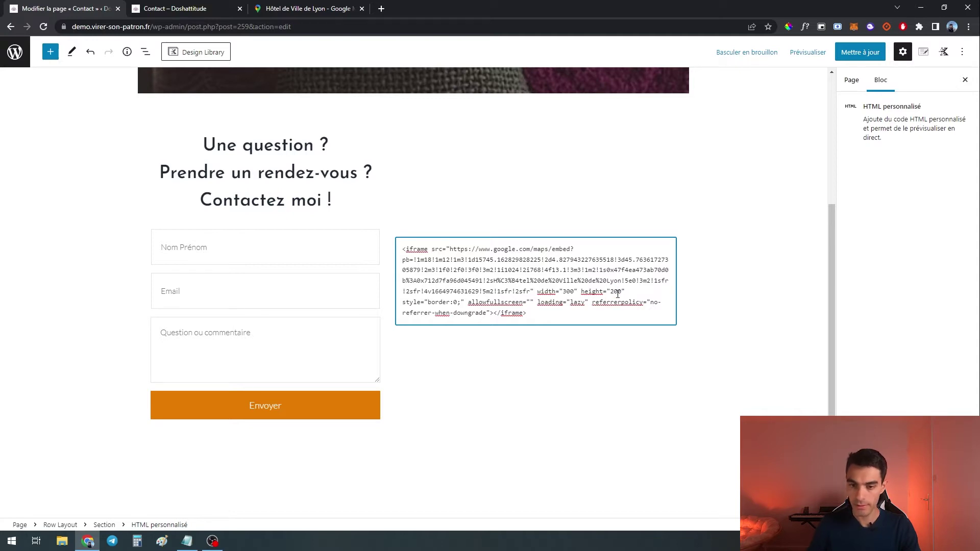
- Update the Contact page and reload its published version to check the resized map
click(860, 52)
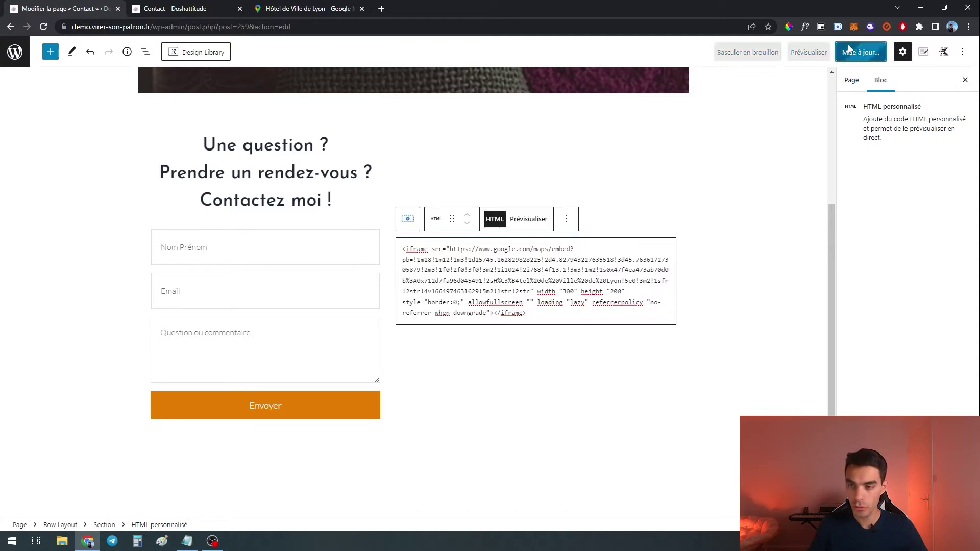
click(174, 8)
key(F5)
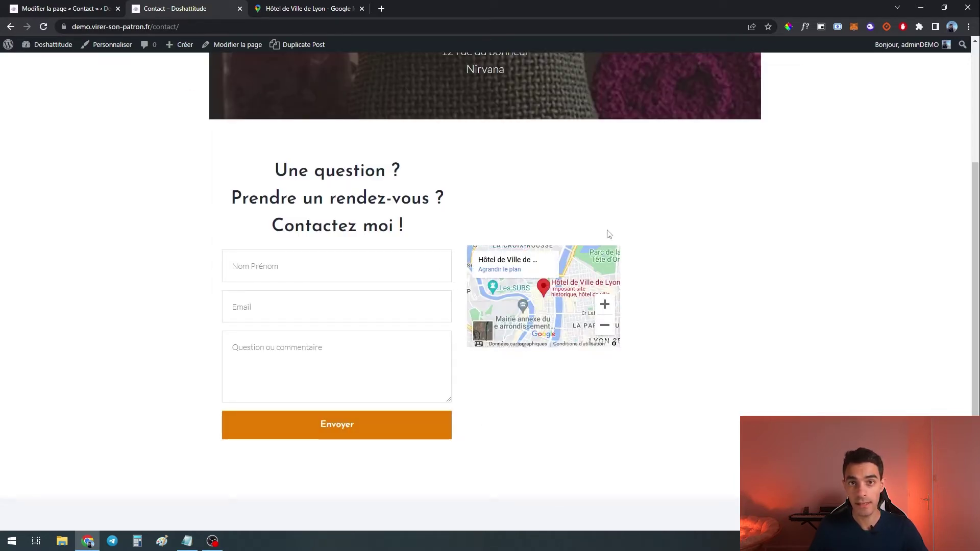
- Return to the WordPress administration and open the Widgets editor
key(ctrl+shift+Tab)
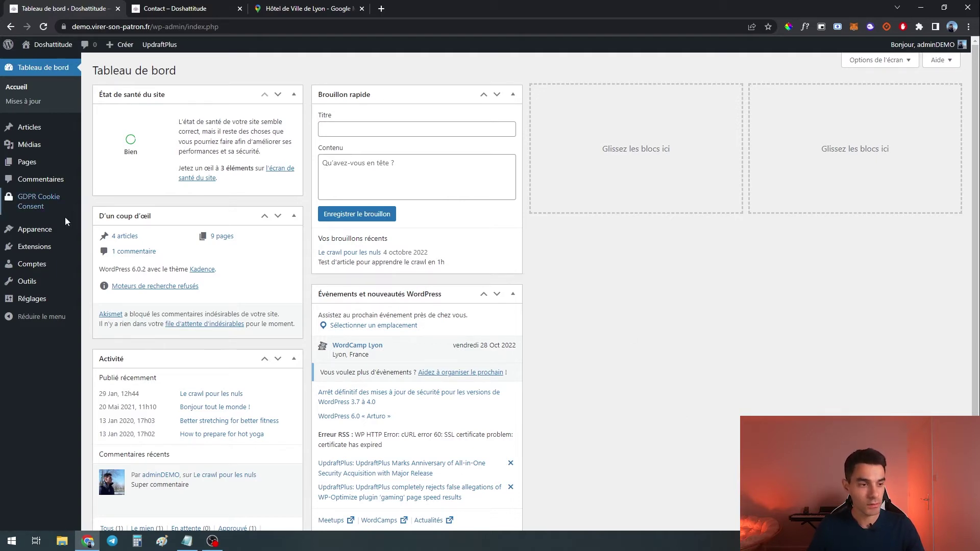
mouse_move(39, 234)
click(113, 263)
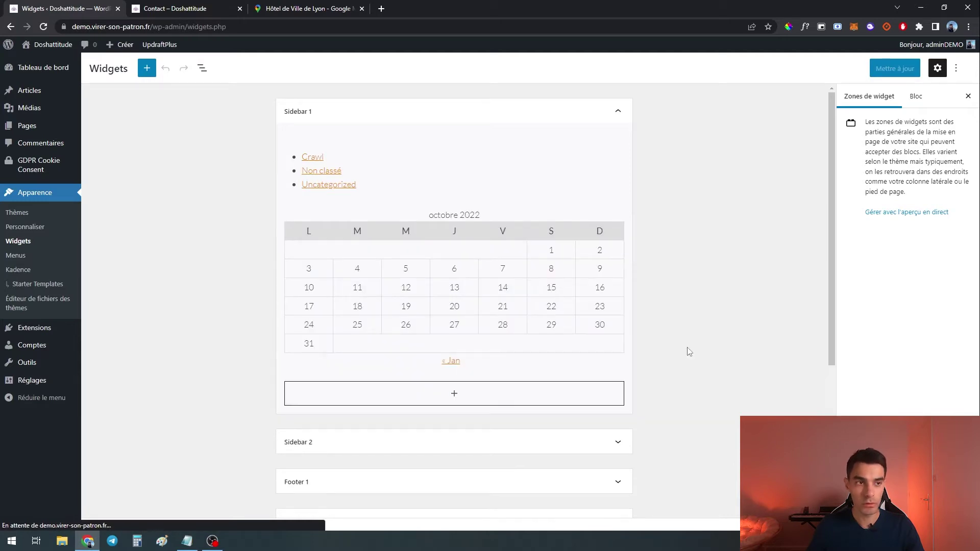
- Add a custom HTML block containing the copied Google Maps iframe code to the Footer 1 widget area and save the widgets
scroll(690, 352, down, 2)
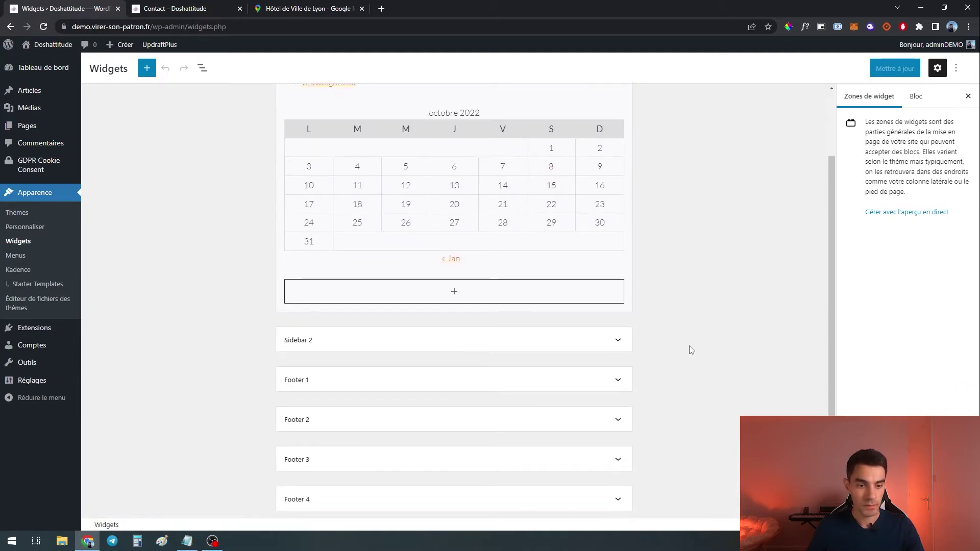
scroll(691, 350, down, 2)
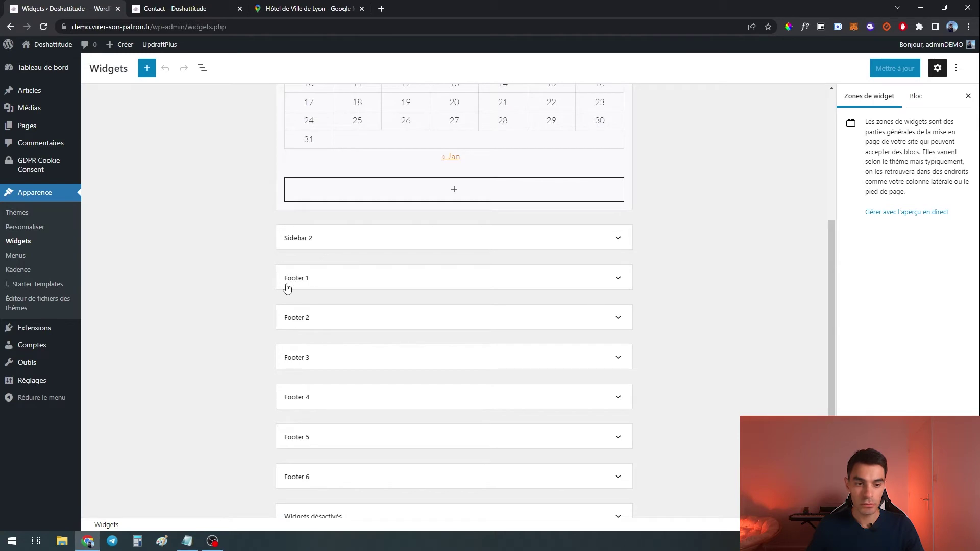
click(320, 283)
scroll(300, 323, down, 1)
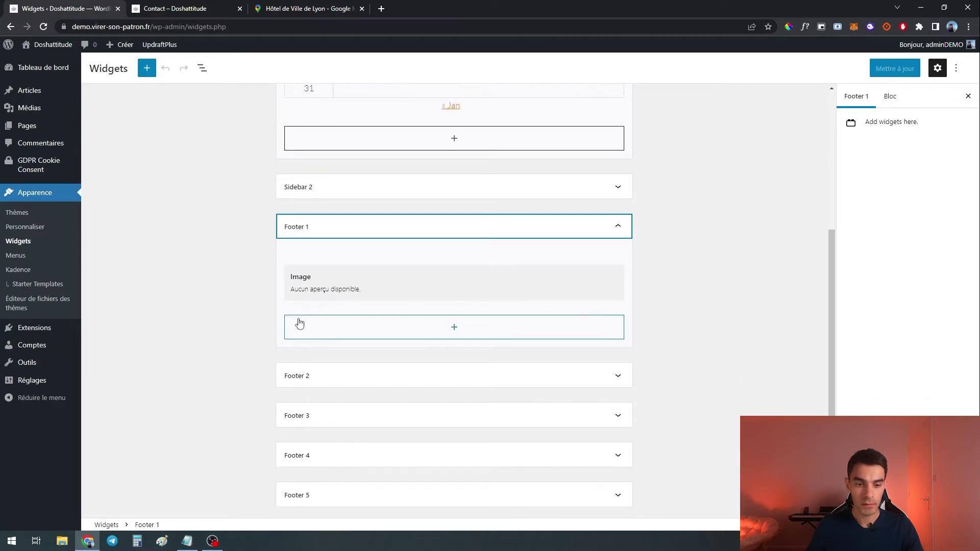
click(348, 325)
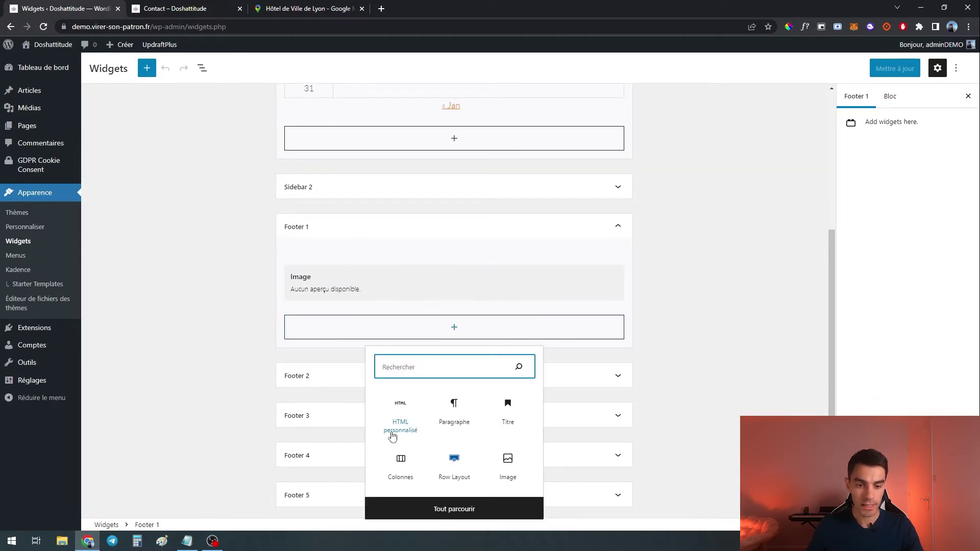
click(402, 420)
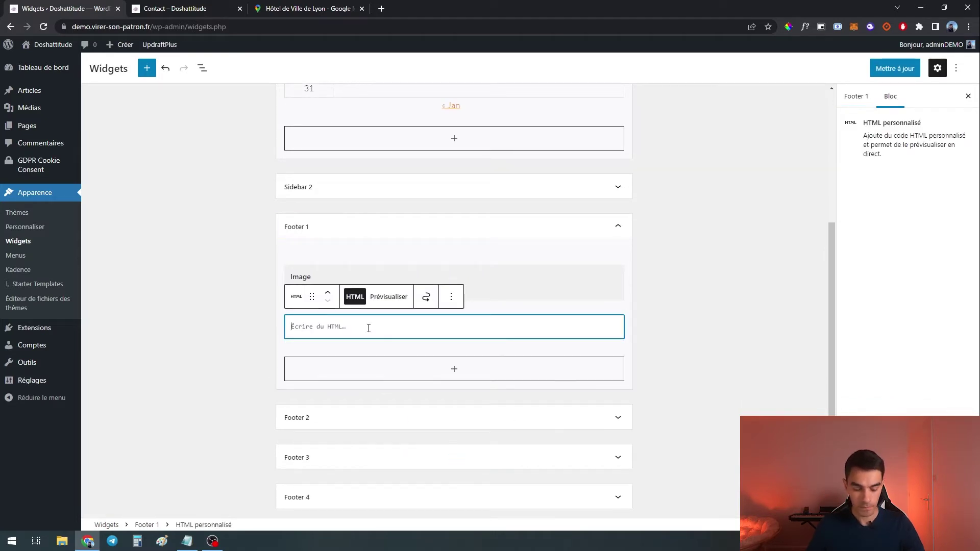
key(ctrl+v)
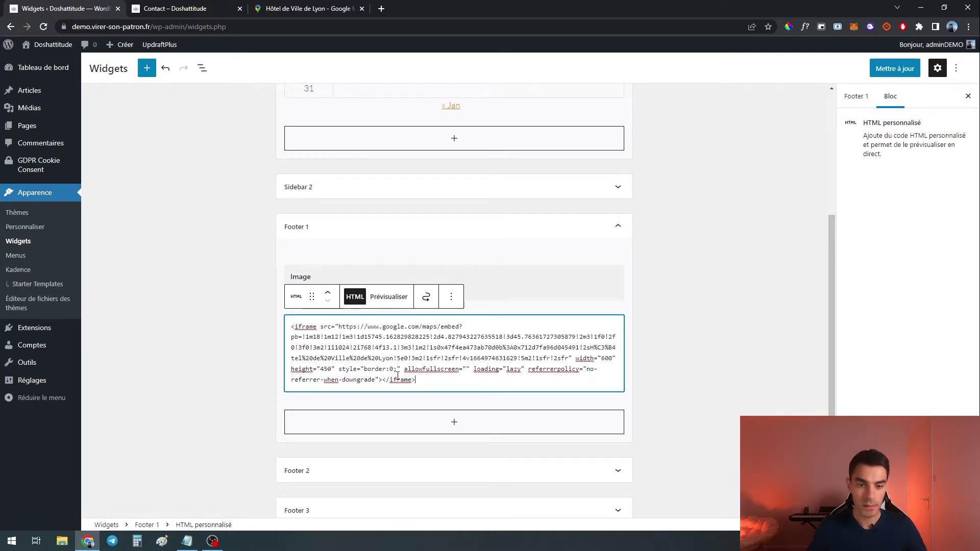
click(892, 68)
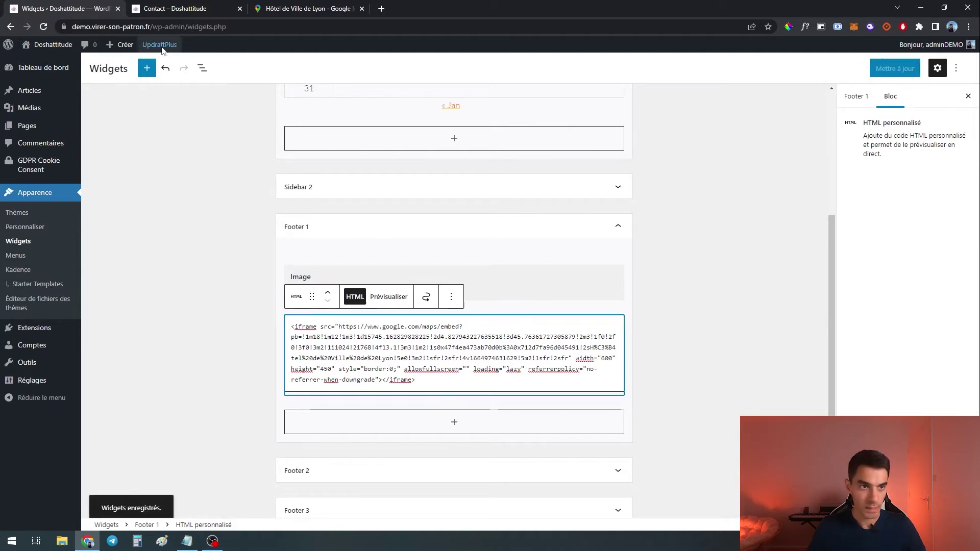
- Reload the published Contact page and examine the map in its footer
click(174, 6)
key(F5)
scroll(400, 477, down, 3)
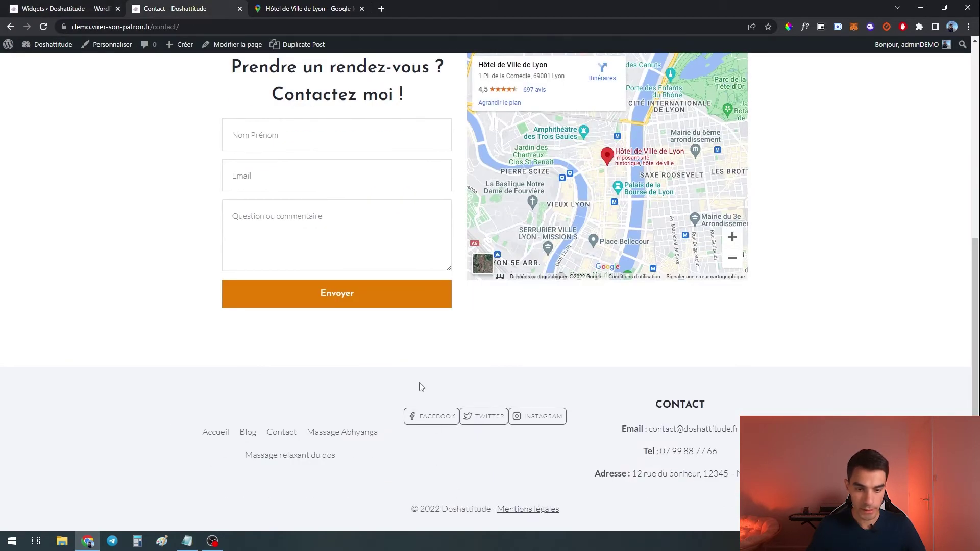
key(F5)
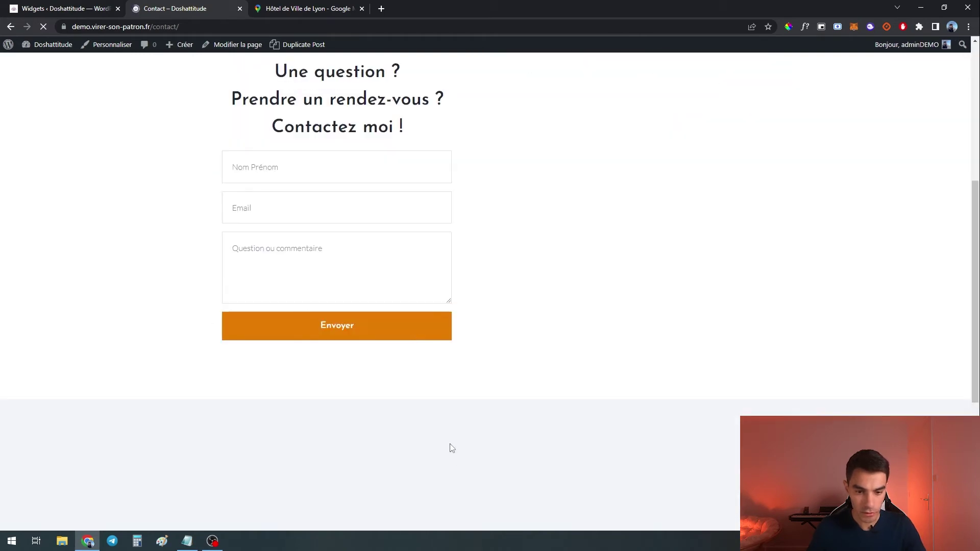
scroll(259, 367, down, 4)
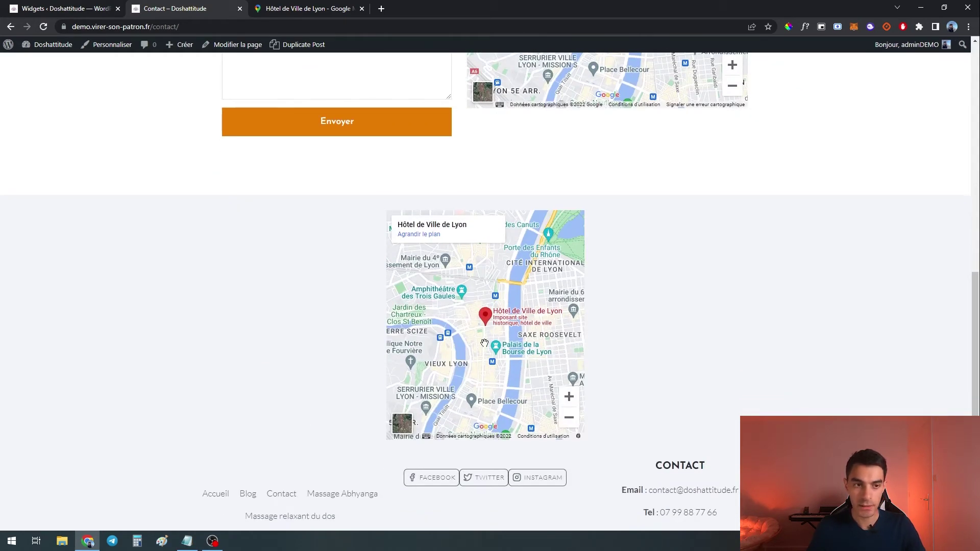
- Open the Contact page in the site Customizer and bring up the footer's Widget 1 blocks, dismissing the widgets introduction
click(106, 46)
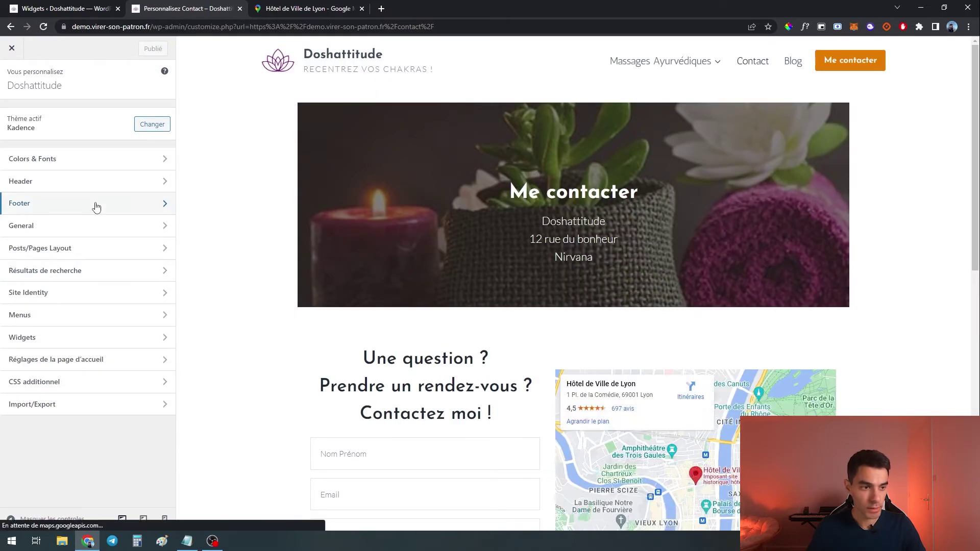
click(95, 203)
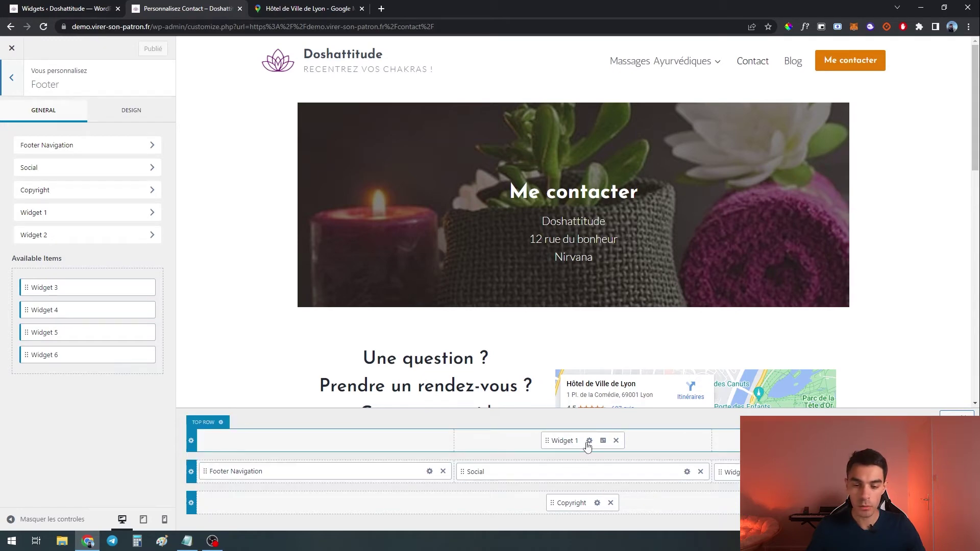
scroll(532, 357, down, 10)
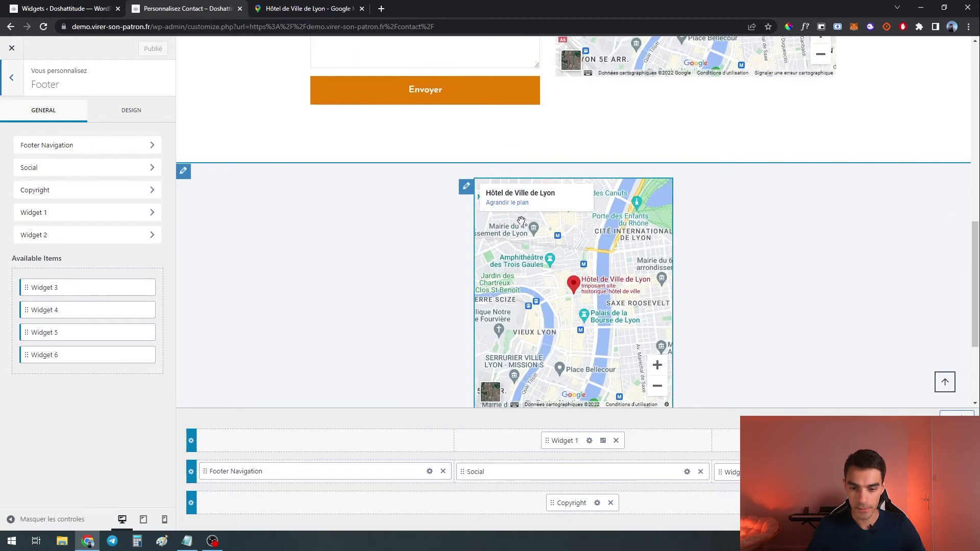
click(590, 443)
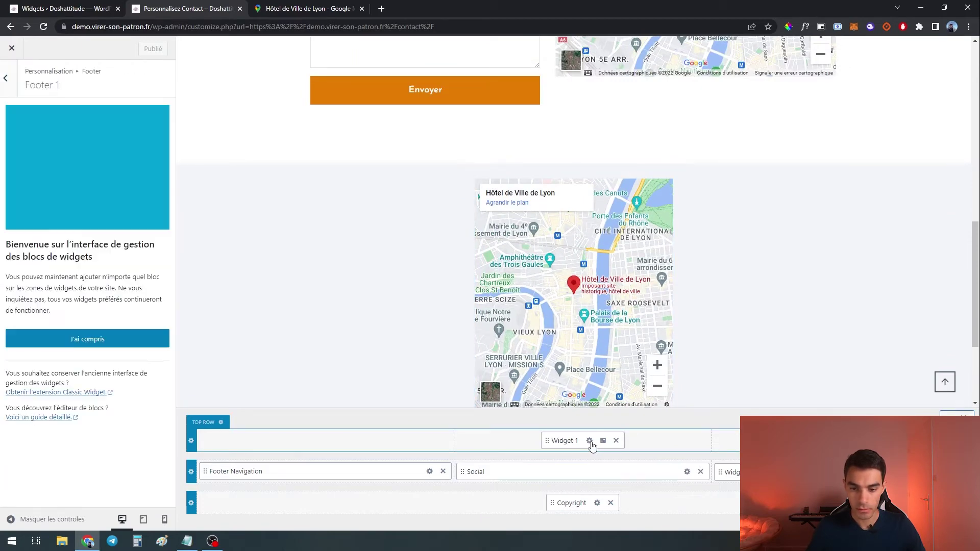
click(131, 341)
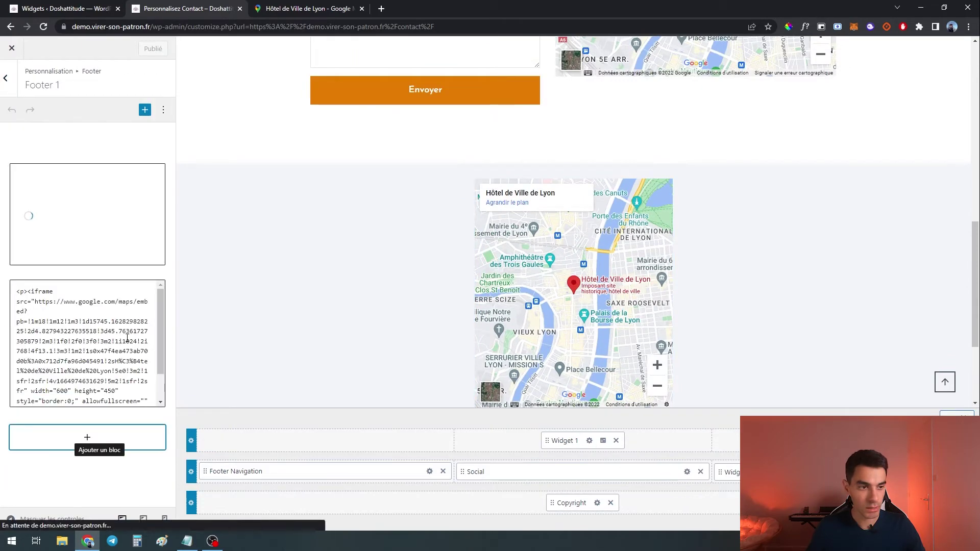
- Set the footer map iframe's width to 300 and height to 300, publish the changes, and return to the Contact page
click(52, 238)
key(ctrl+a)
scroll(83, 225, down, 1)
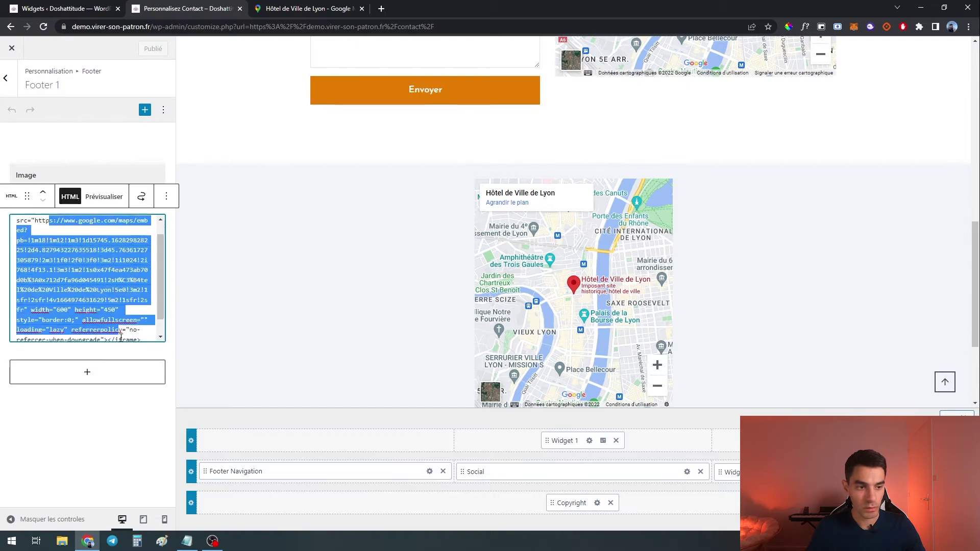
click(69, 266)
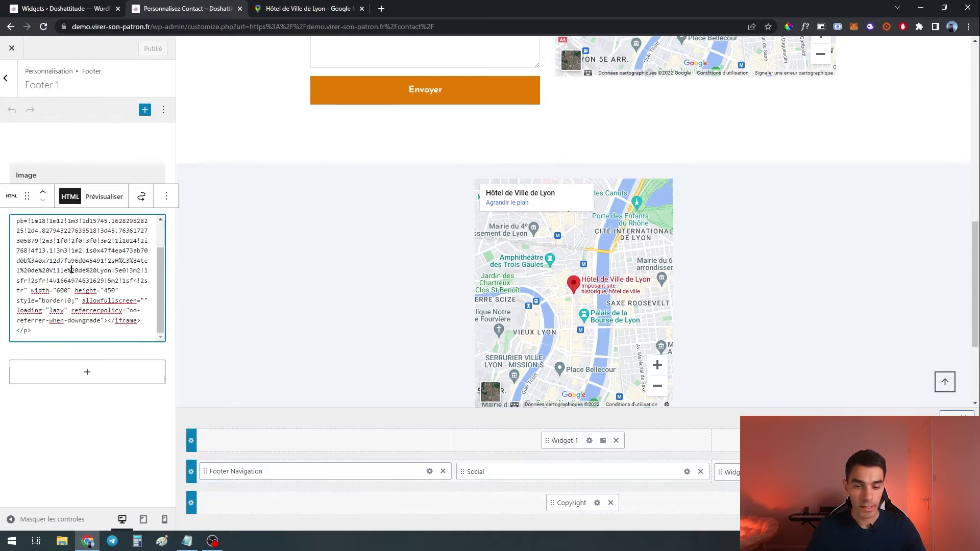
click(791, 290)
scroll(562, 245, down, 2)
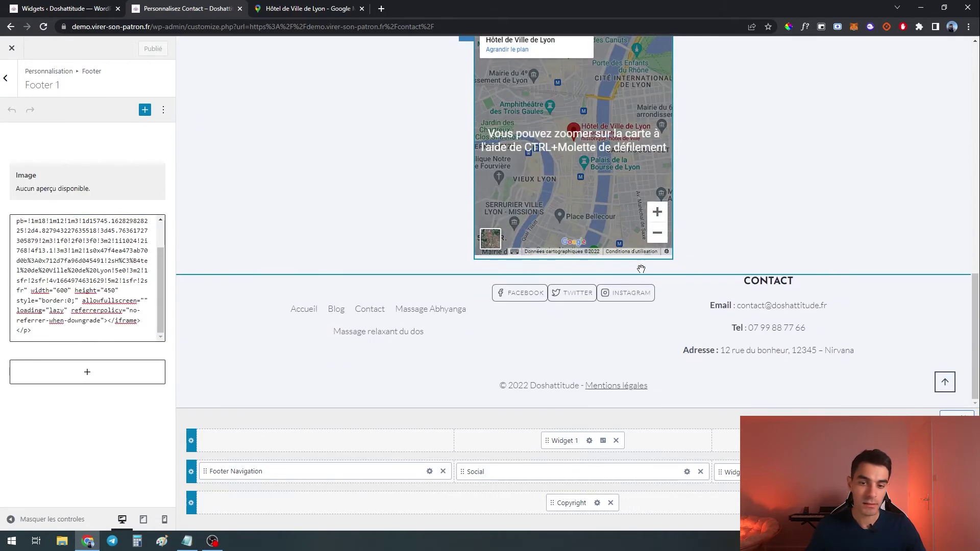
scroll(496, 255, up, 2)
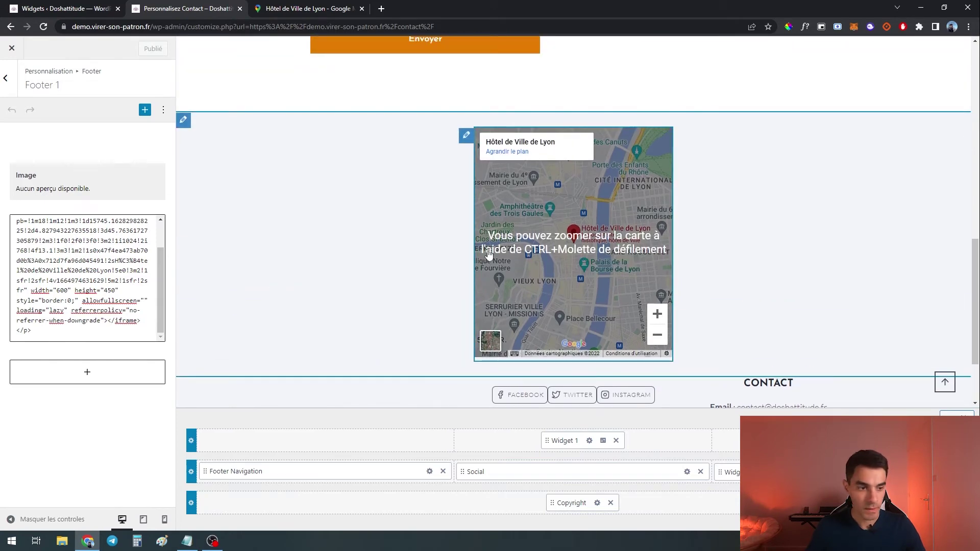
click(58, 290)
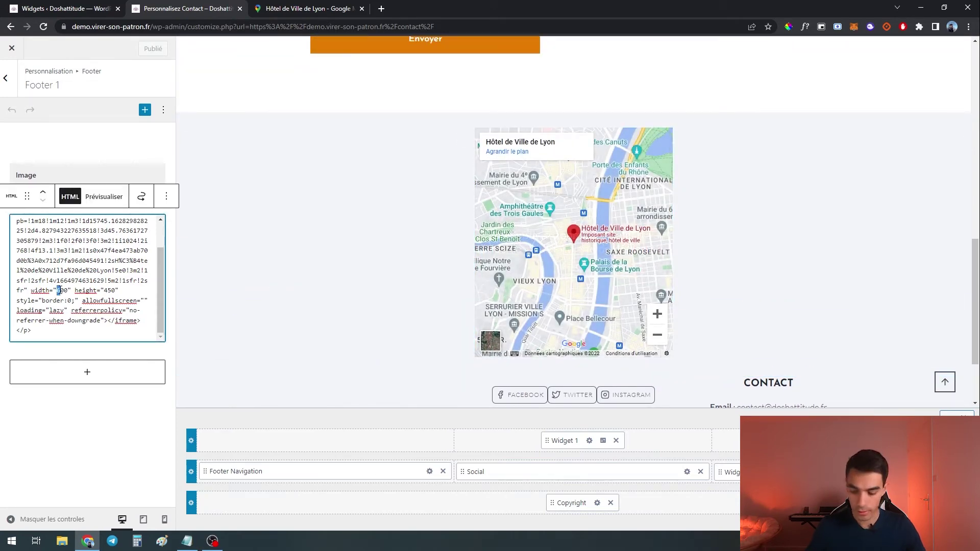
text(3)
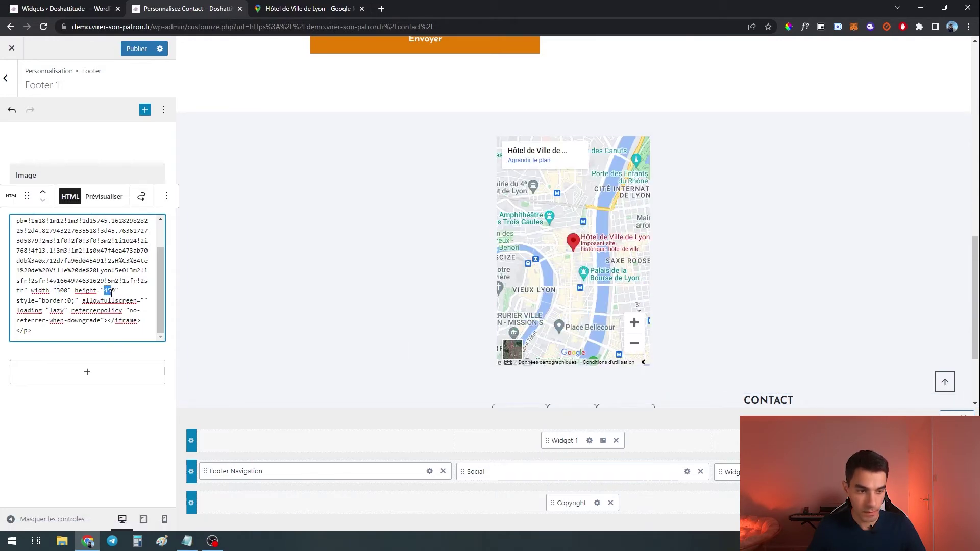
text(30)
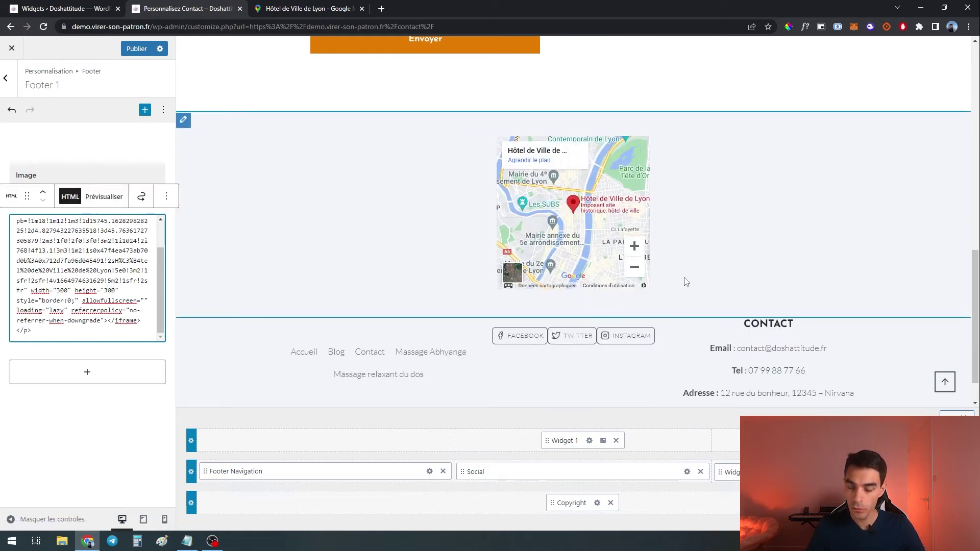
click(136, 49)
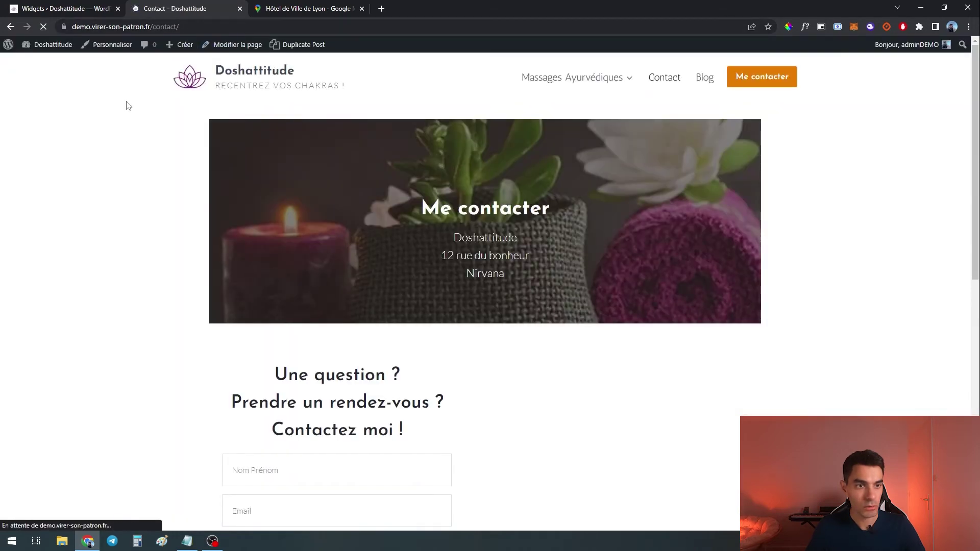
- Examine the published Contact page, comparing the map beside the form with the resized map in the footer
scroll(158, 302, down, 7)
scroll(158, 302, down, 2)
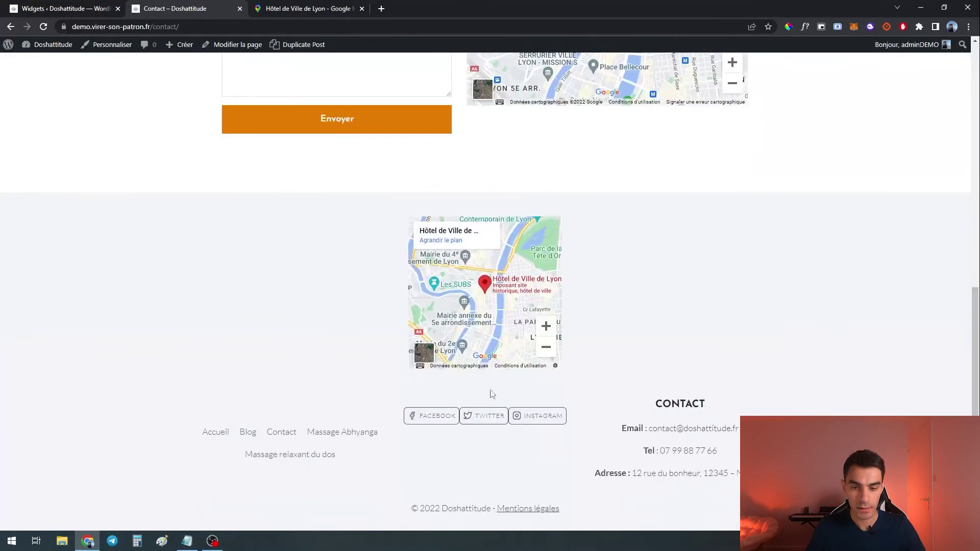
scroll(800, 361, up, 3)
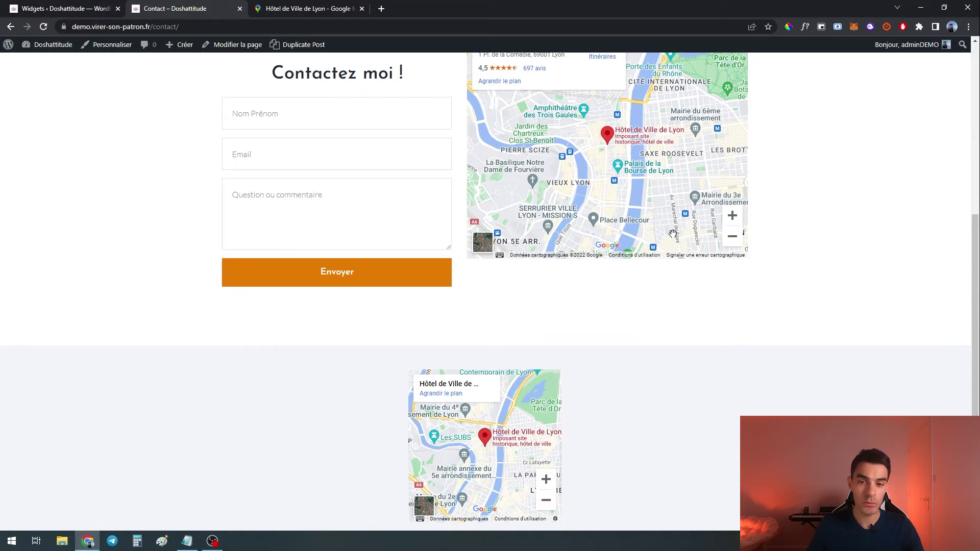
scroll(633, 304, up, 4)
scroll(631, 310, down, 7)
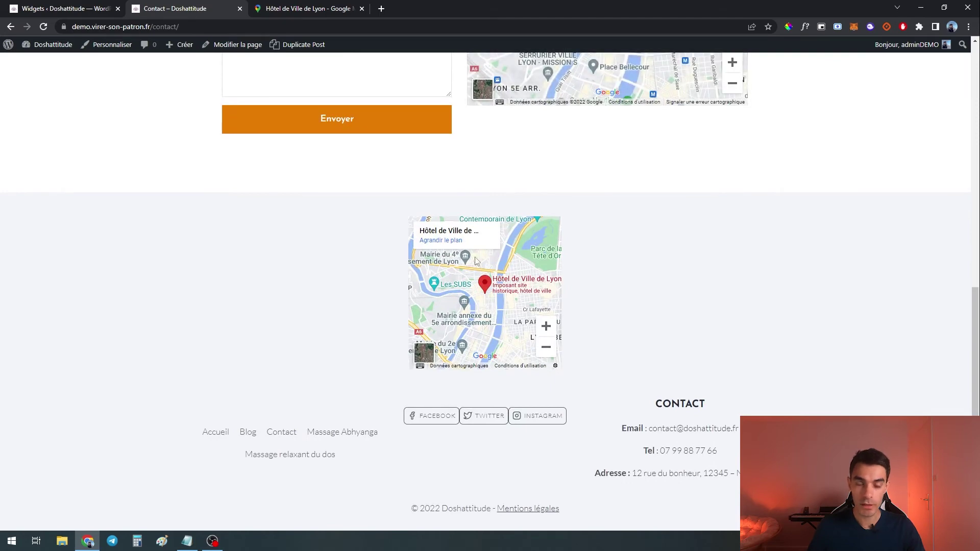
scroll(702, 367, up, 4)
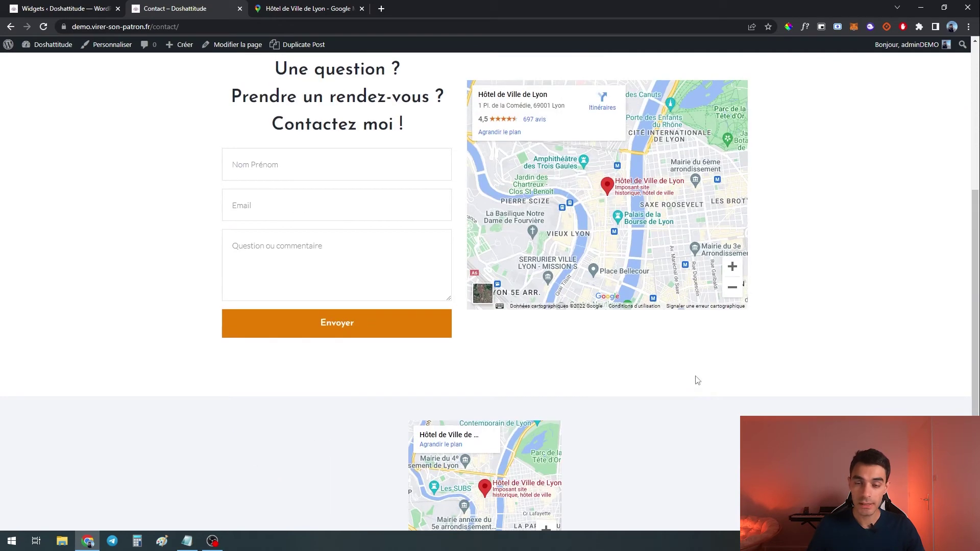
scroll(581, 411, up, 6)
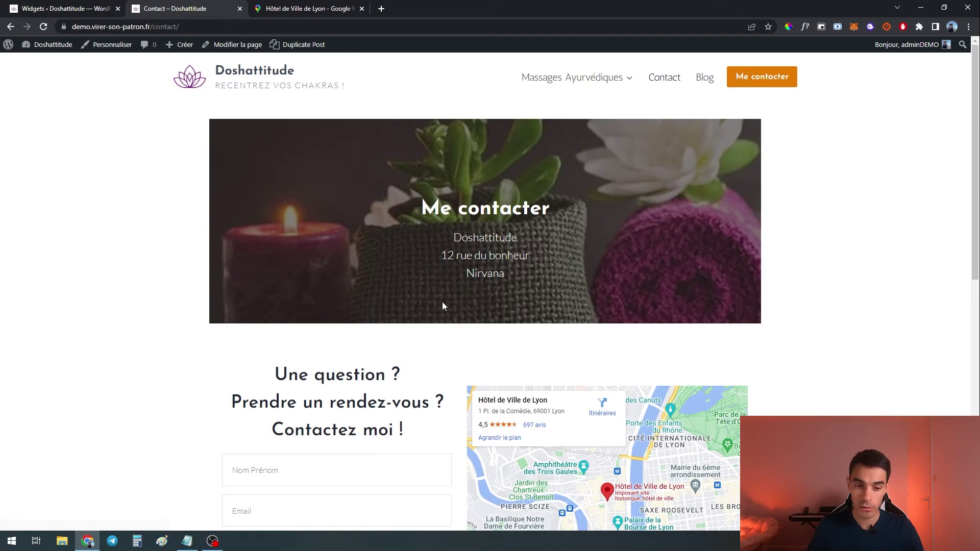
scroll(188, 369, down, 5)
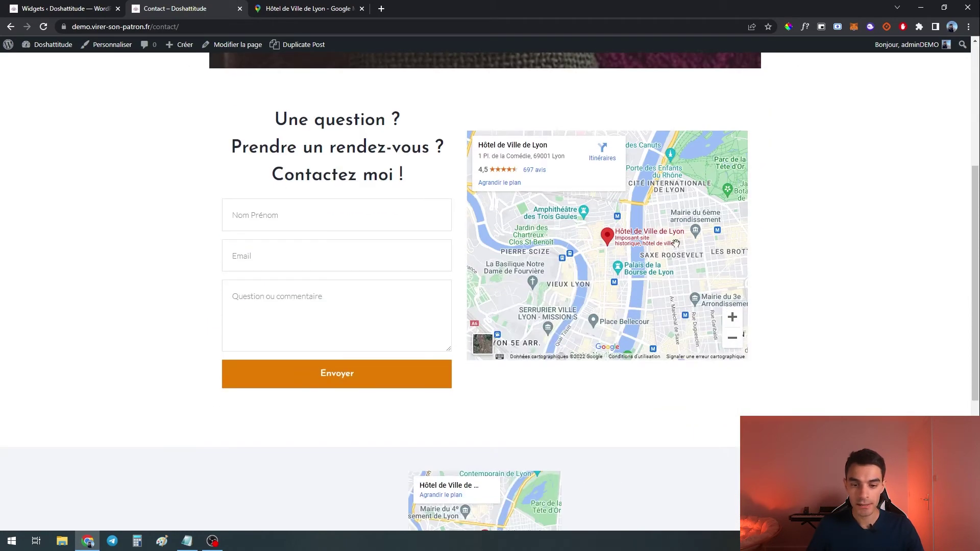
scroll(485, 286, down, 4)
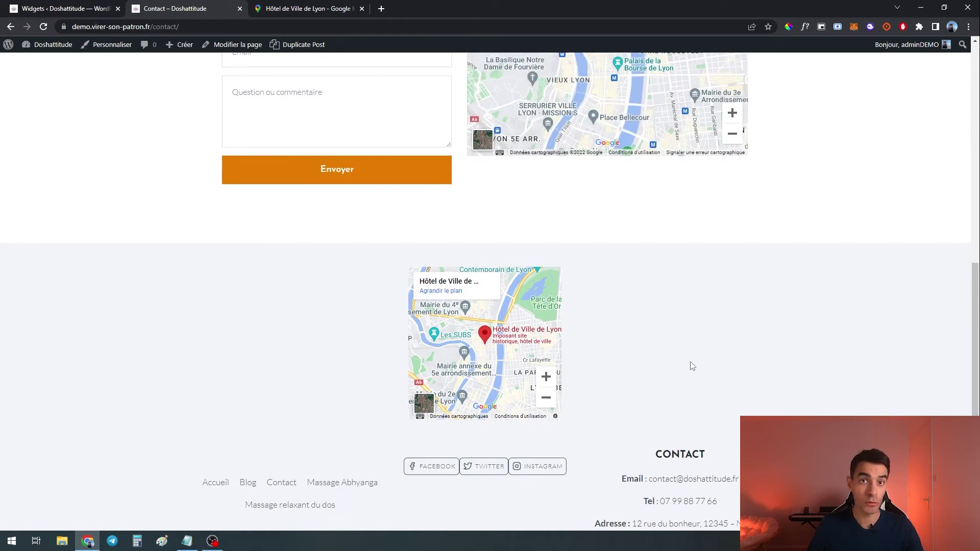
- Open the Contact page for editing from the site's list of pages and remove the custom HTML map block beside the form
key(ctrl+Page_Up)
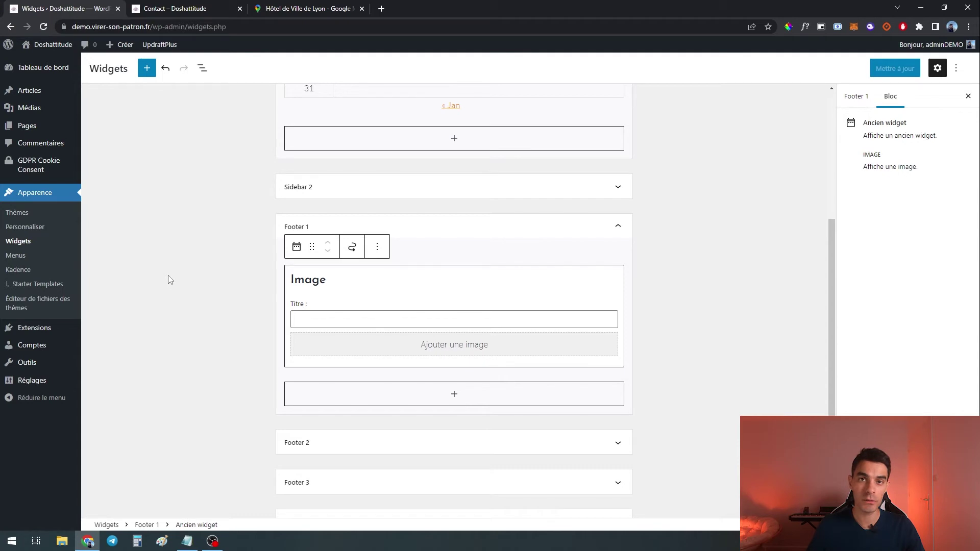
click(42, 131)
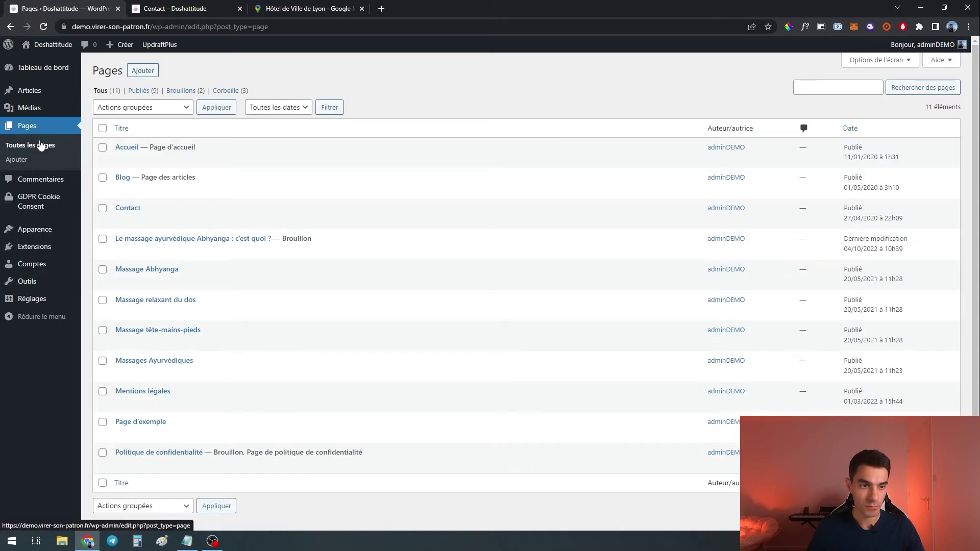
click(135, 209)
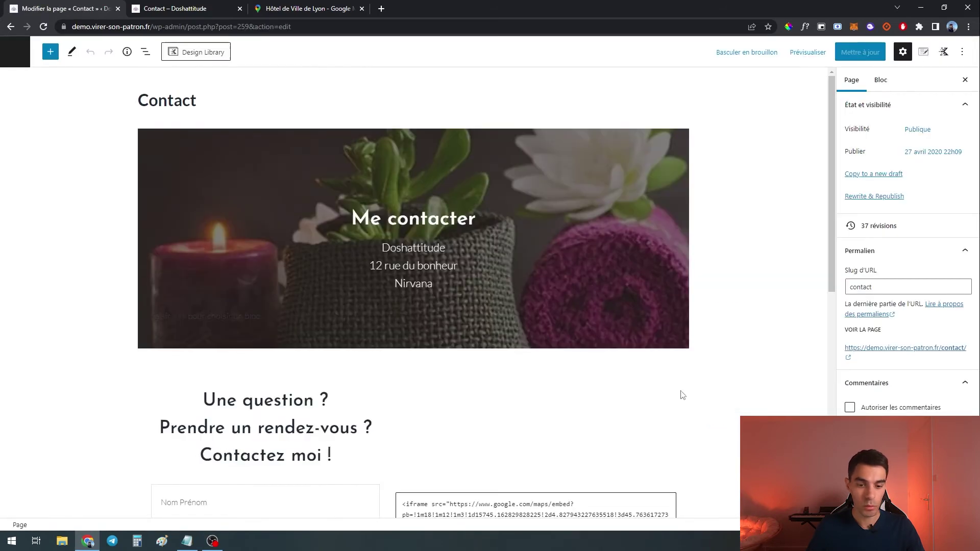
scroll(664, 367, down, 5)
click(516, 260)
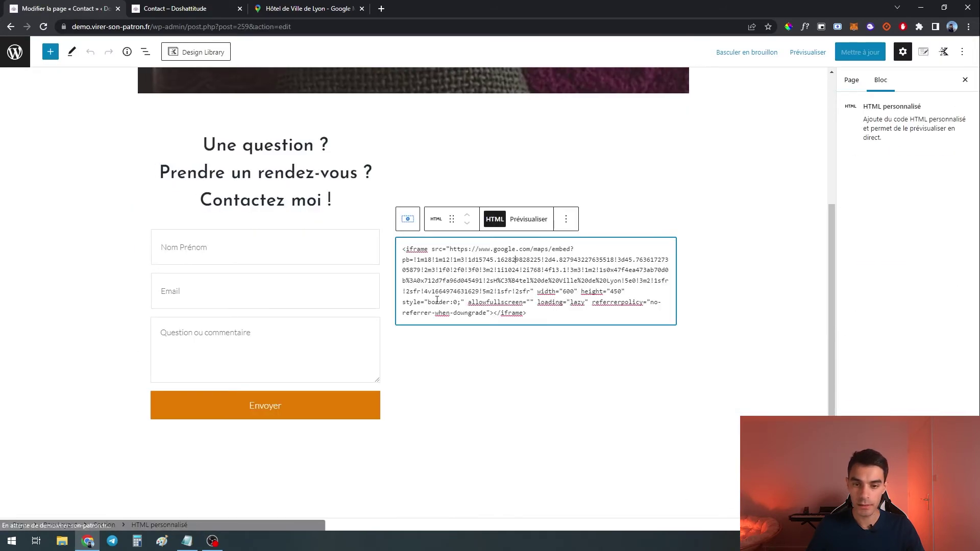
click(565, 221)
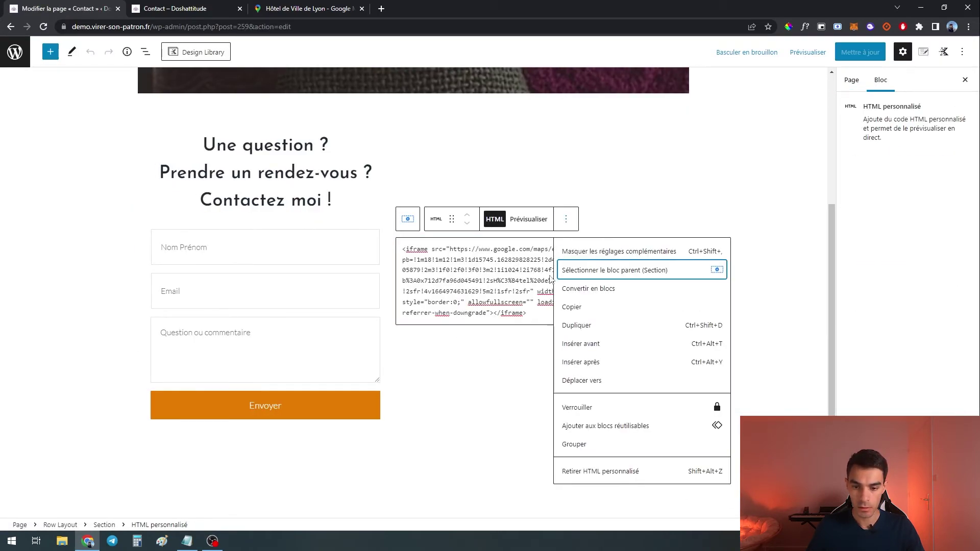
click(584, 471)
- Search the blocks for "map" and insert a Google Maps block in the empty section beside the contact form
scroll(546, 386, down, 2)
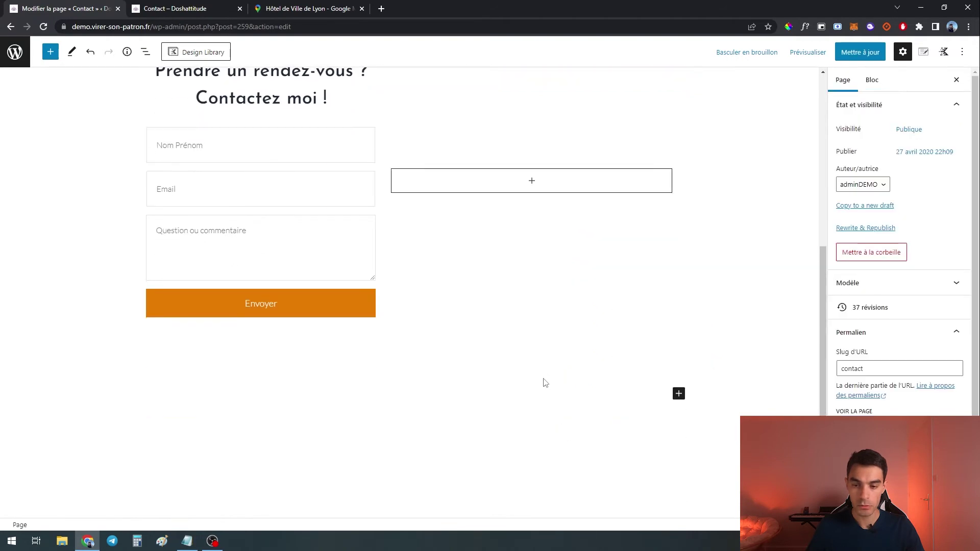
click(533, 182)
text(map)
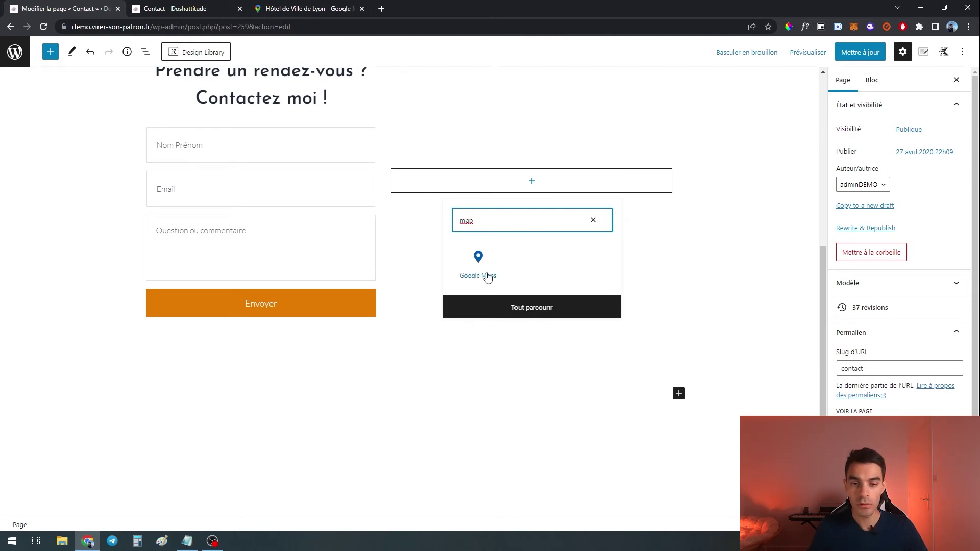
click(478, 260)
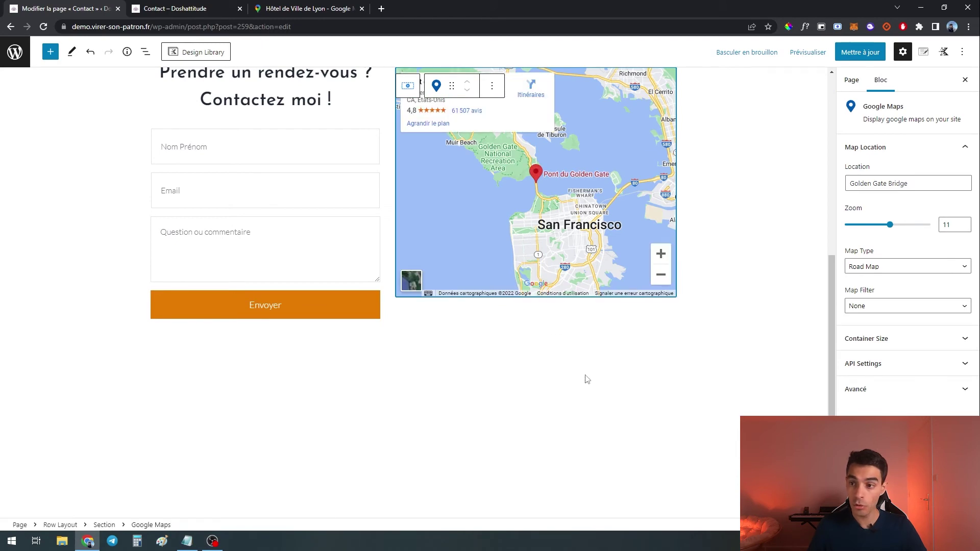
scroll(713, 366, up, 1)
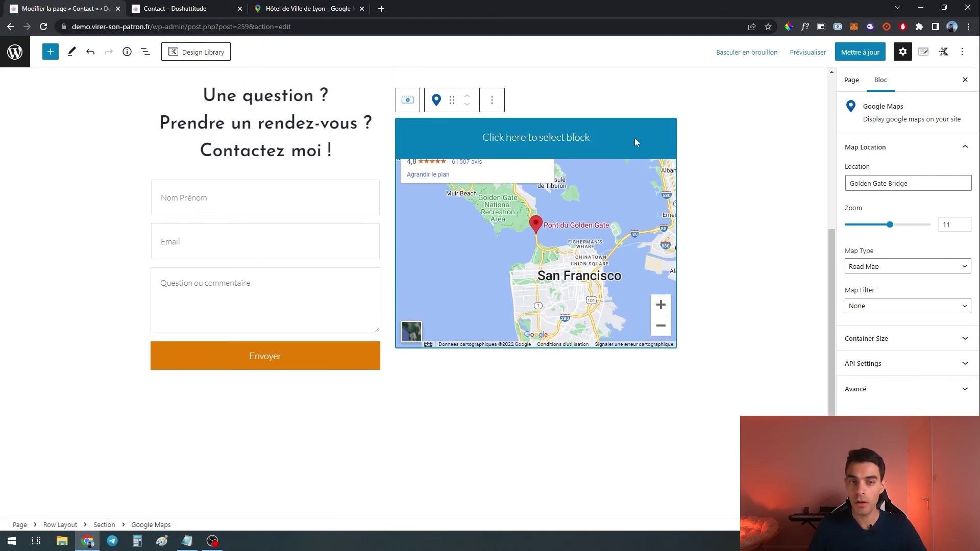
- Check the Google Maps embed dialog for Hôtel de Ville de Lyon, and set the Contact page map block's location to Lyon
click(265, 5)
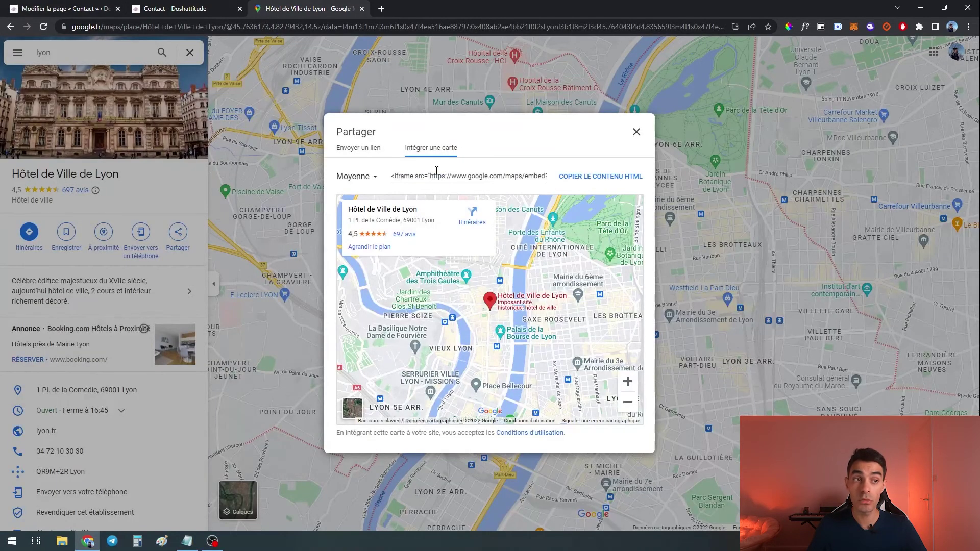
click(56, 7)
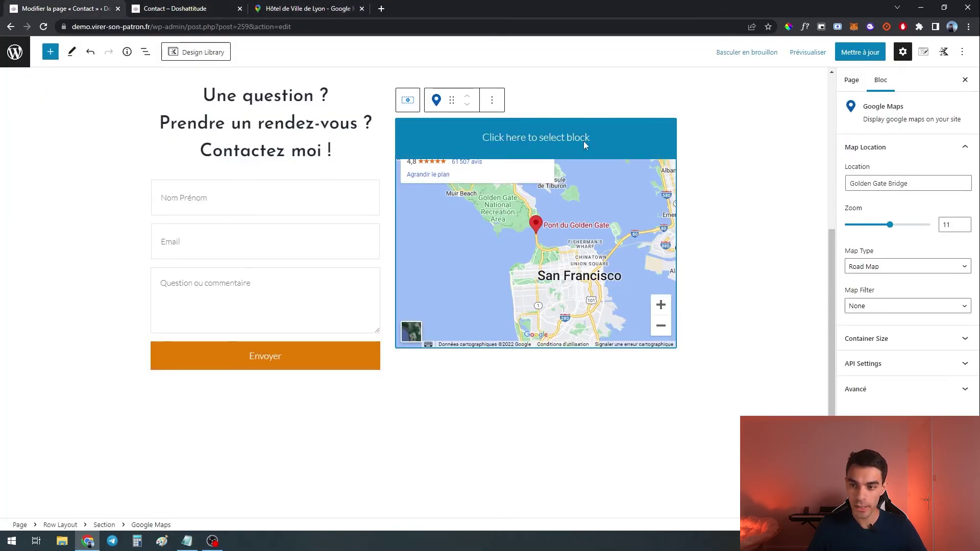
drag(914, 184, 842, 190)
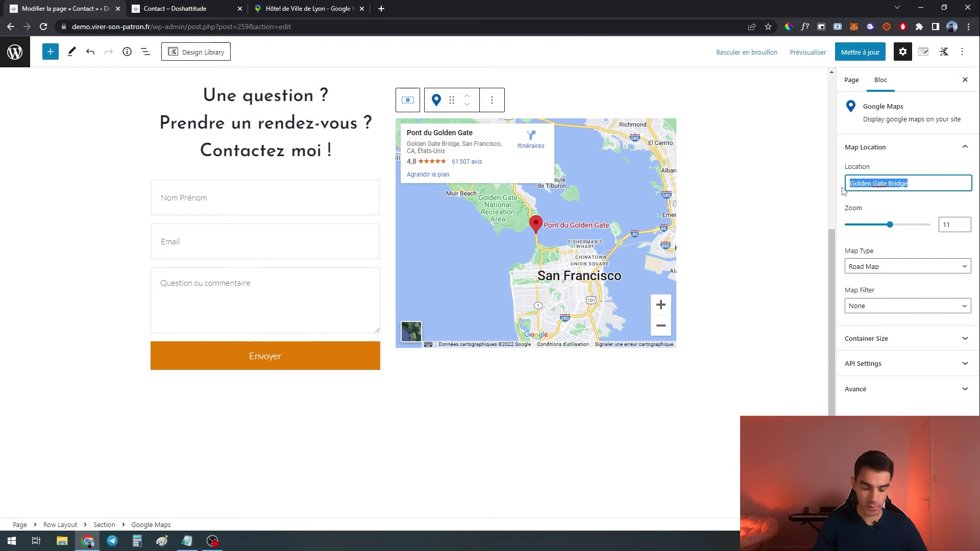
text(Lyon)
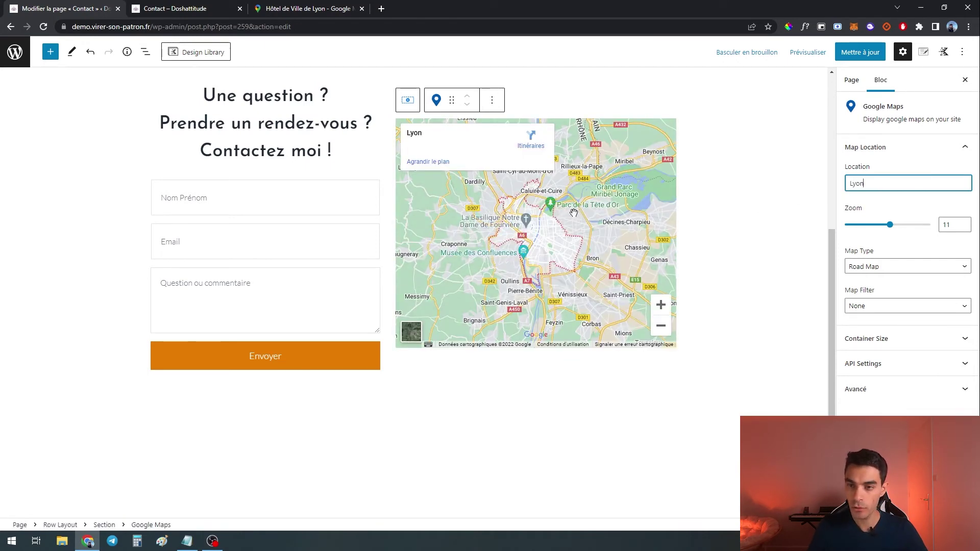
- Set the zoom of the Google Maps block to 17
drag(890, 181, 843, 186)
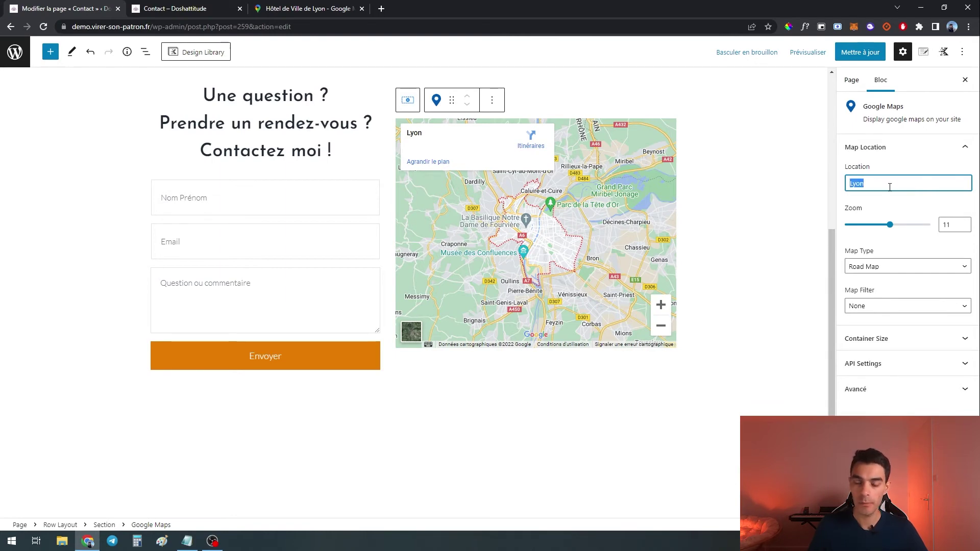
scroll(505, 246, up, 1)
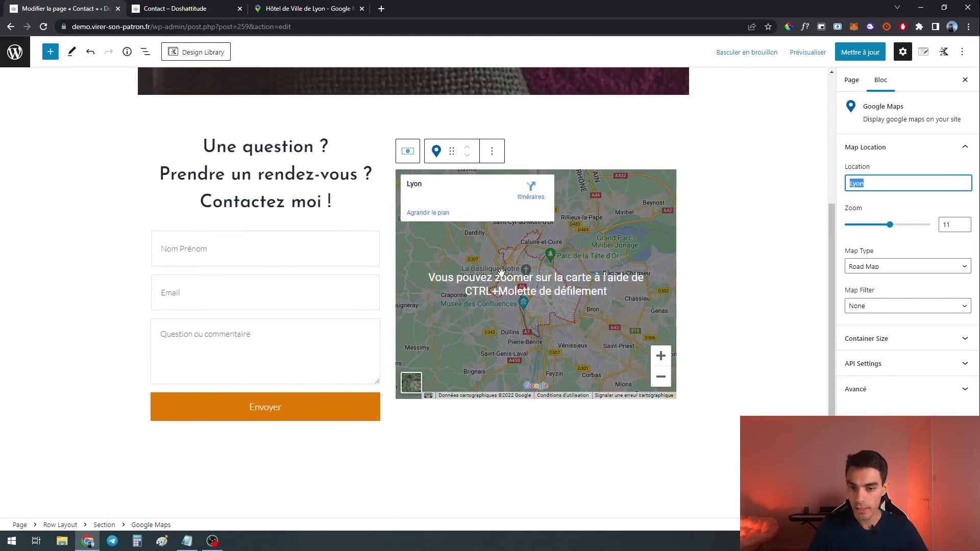
scroll(505, 246, down, 1)
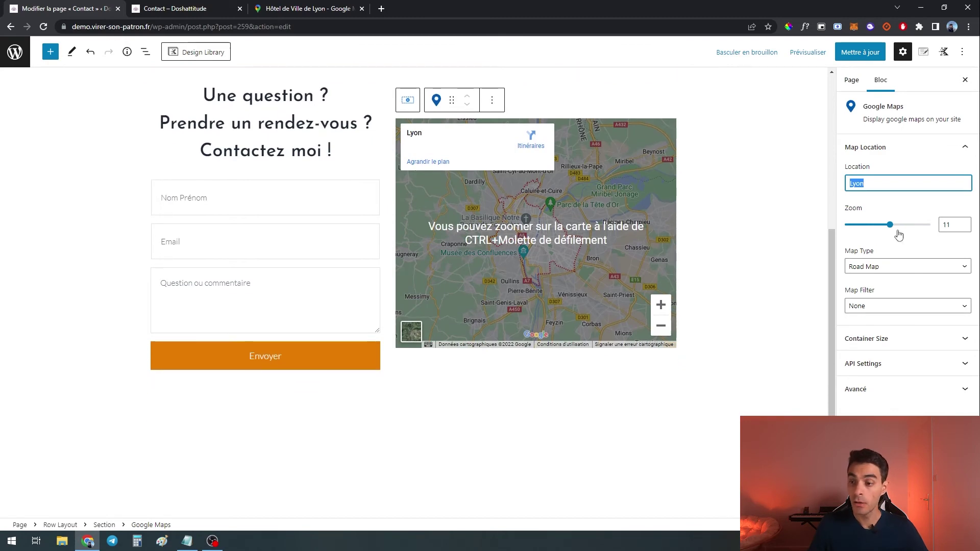
drag(889, 226, 917, 233)
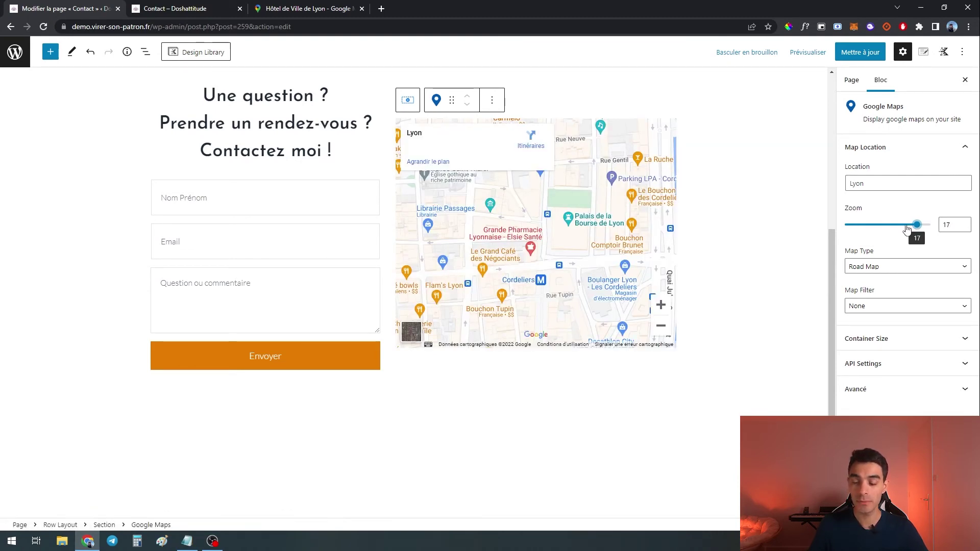
click(907, 229)
drag(907, 229, 918, 232)
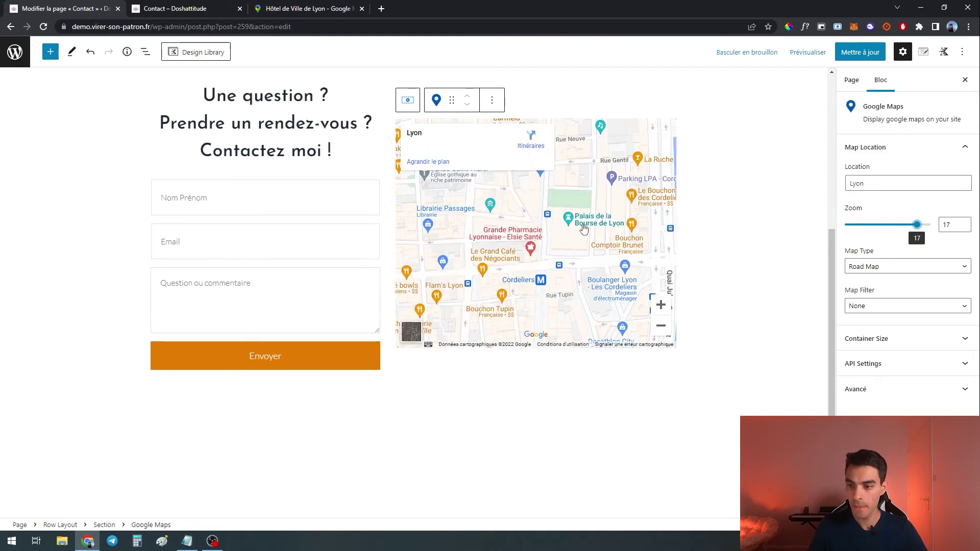
- Try the Satellite map type on the Google Maps block and switch it back to Road Map
click(878, 269)
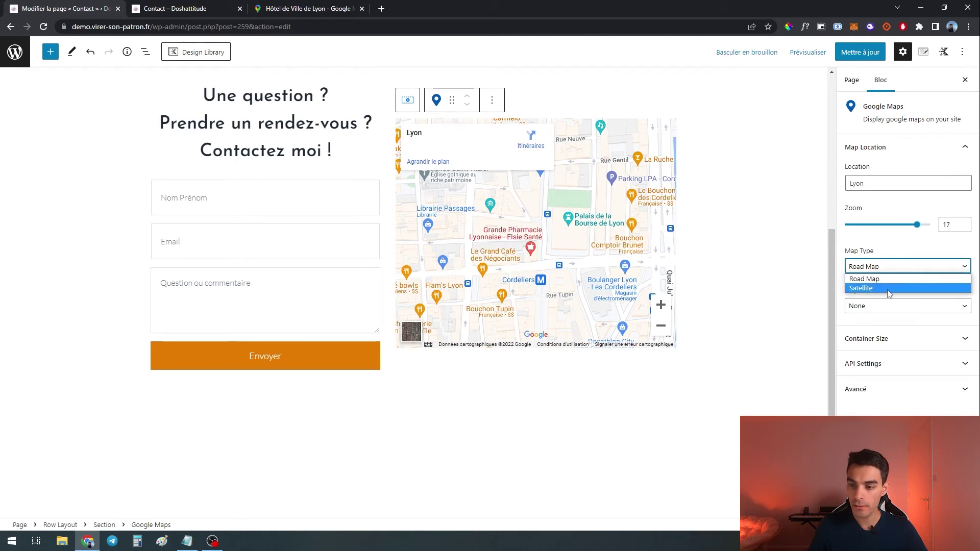
click(888, 286)
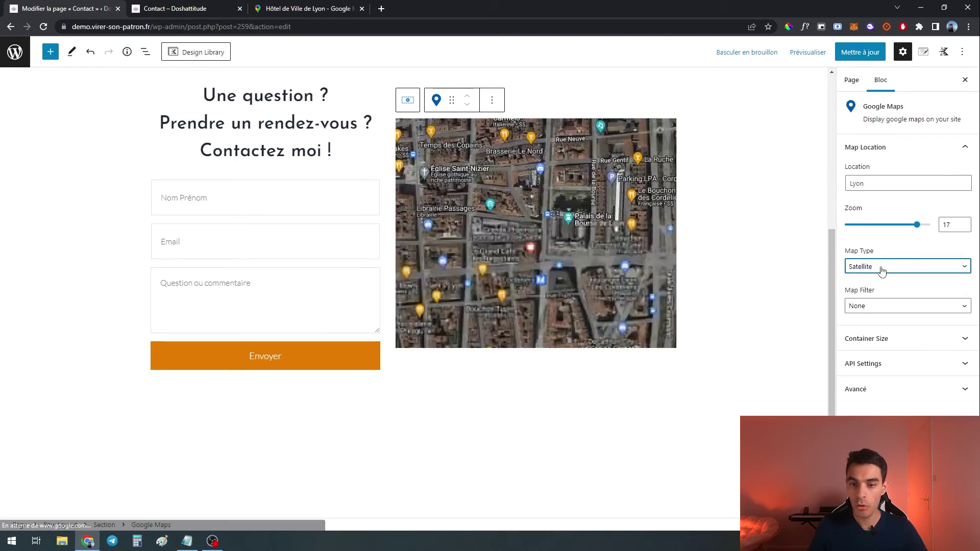
click(883, 268)
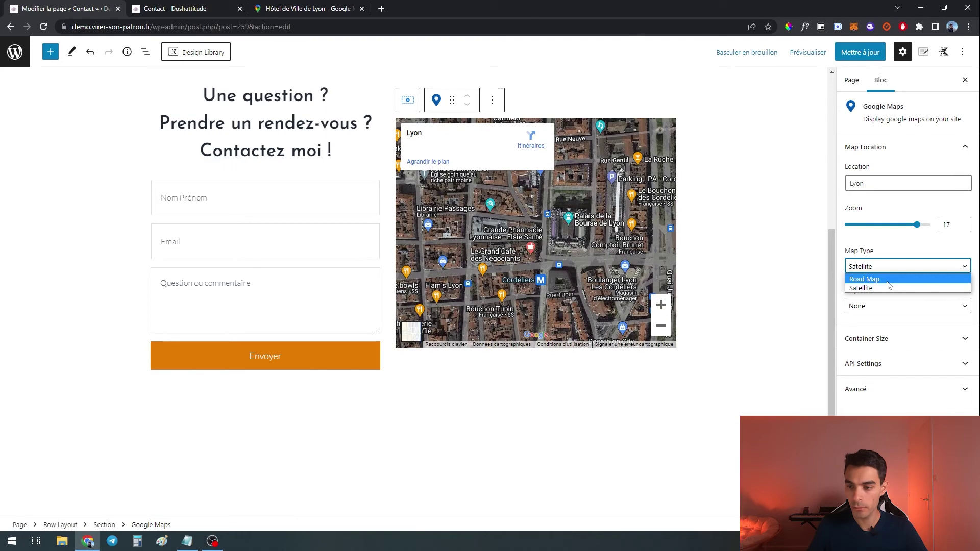
click(888, 282)
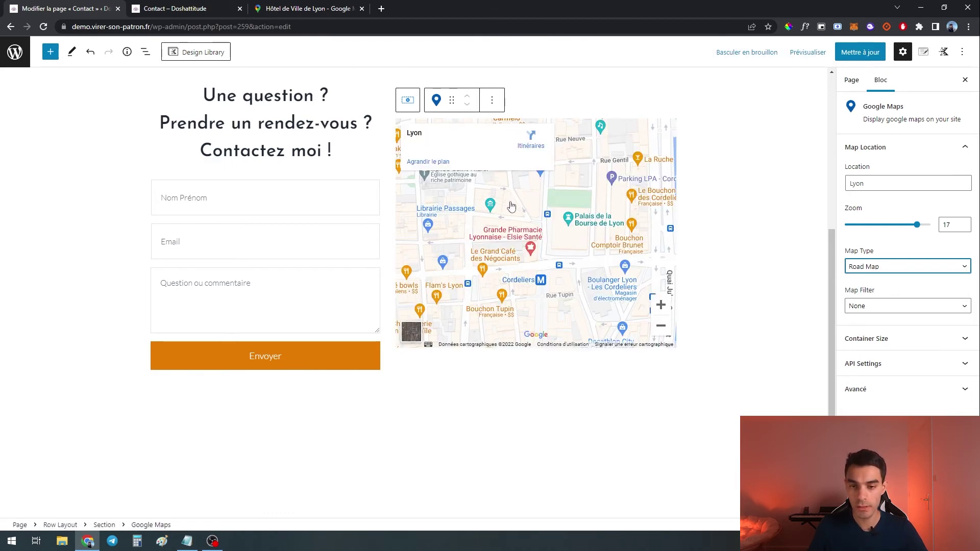
- View the available map filters of the Google Maps block without choosing one, and deselect the block
click(911, 306)
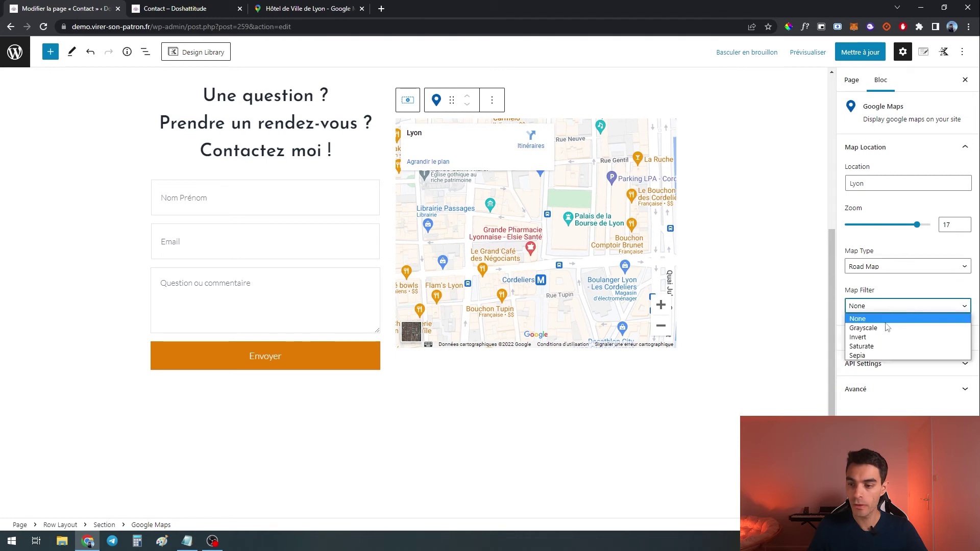
click(793, 296)
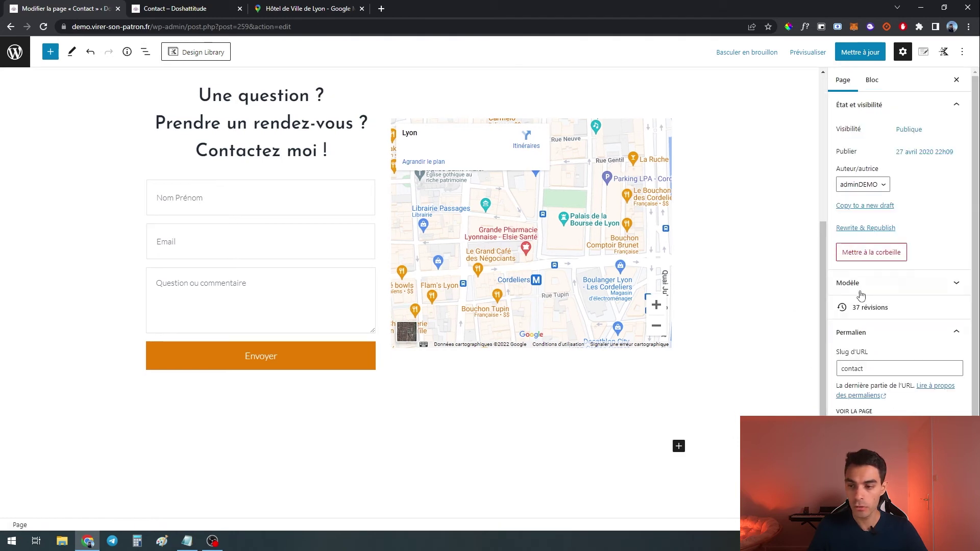
click(570, 151)
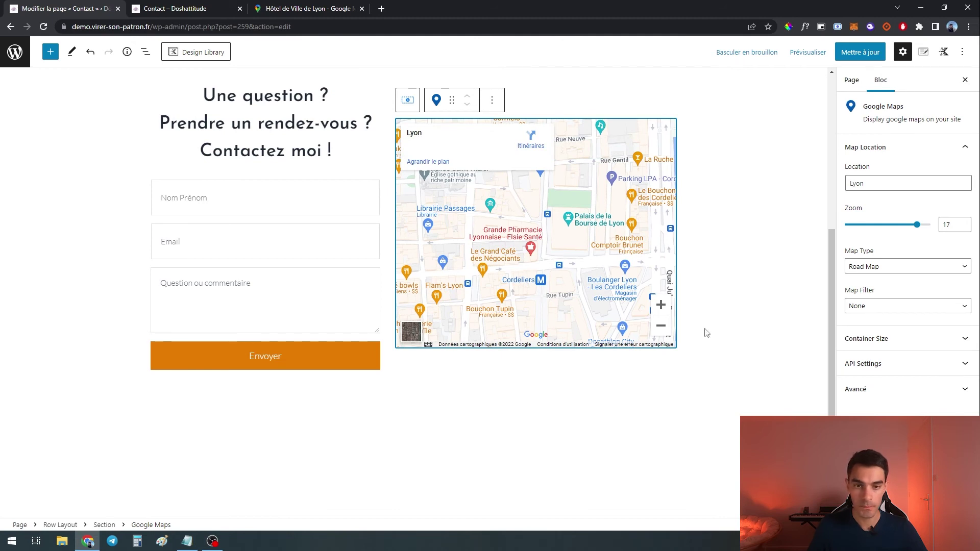
click(606, 460)
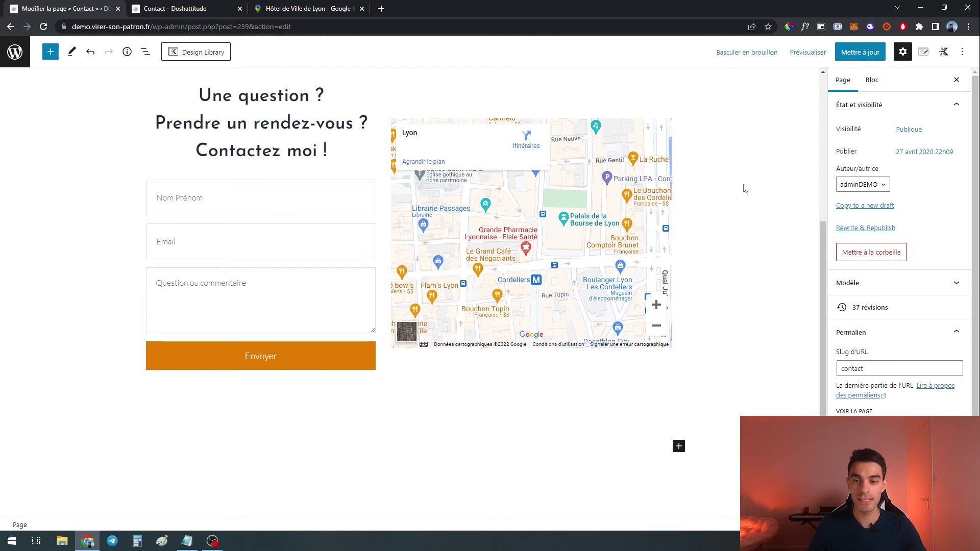
- Review the iframe embed option for Hôtel de Ville de Lyon in Google Maps and return to the Contact page editor
mouse_move(516, 146)
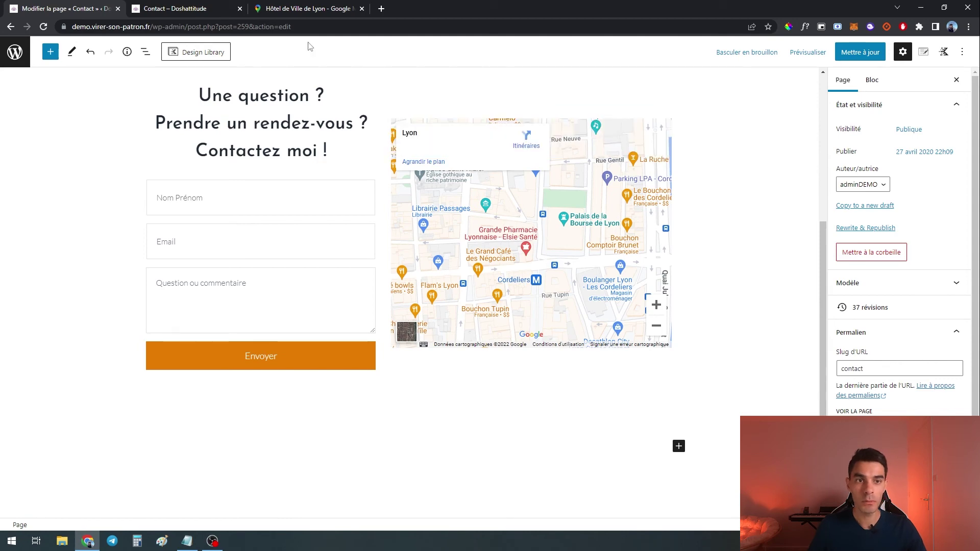
click(291, 8)
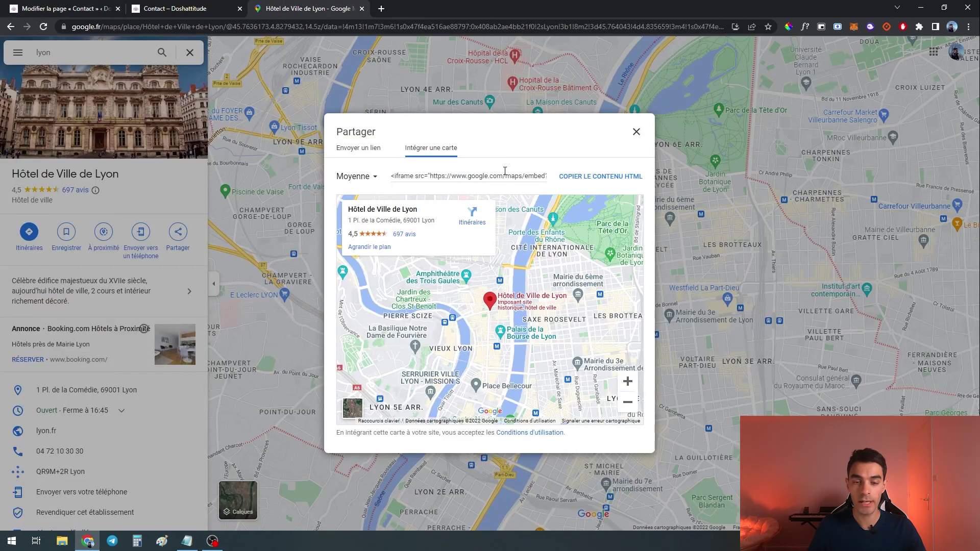
click(51, 9)
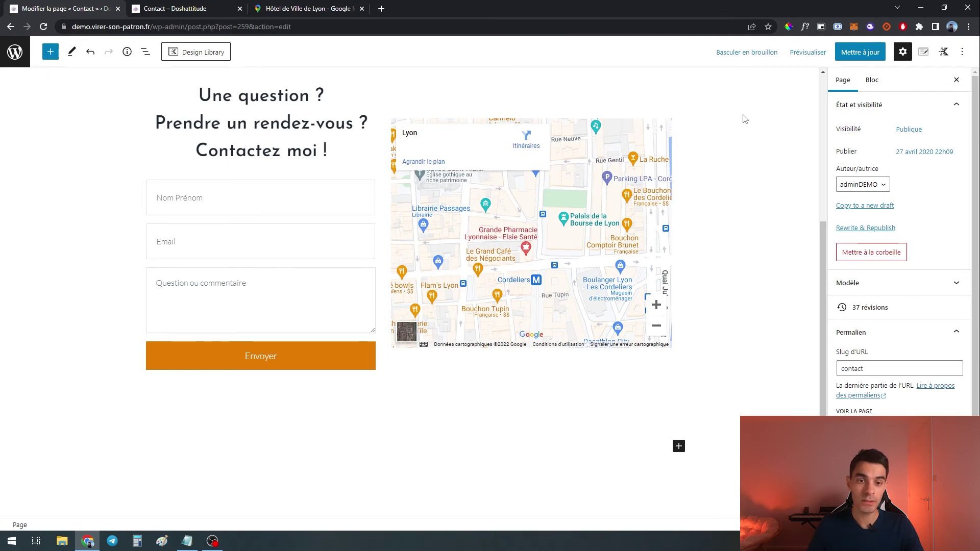